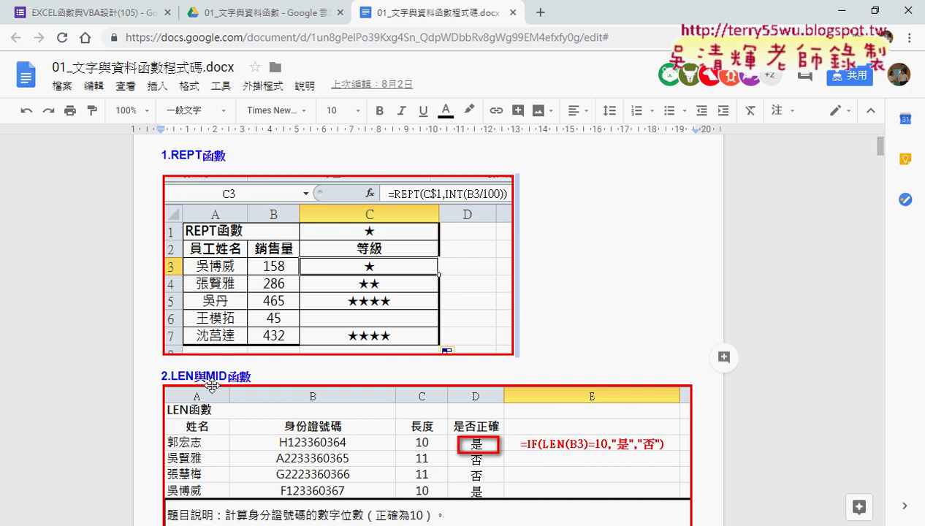
Switch to Excel, show the LEN&MID sheet from the top and select cell C3
{"action": "key", "text": "alt+Tab"}
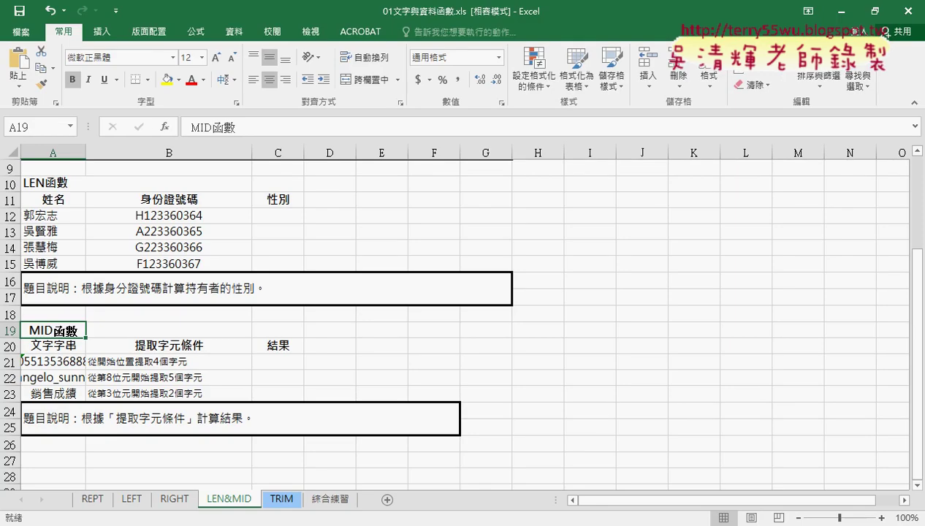
{"action": "left_click", "coordinate": [101, 498]}
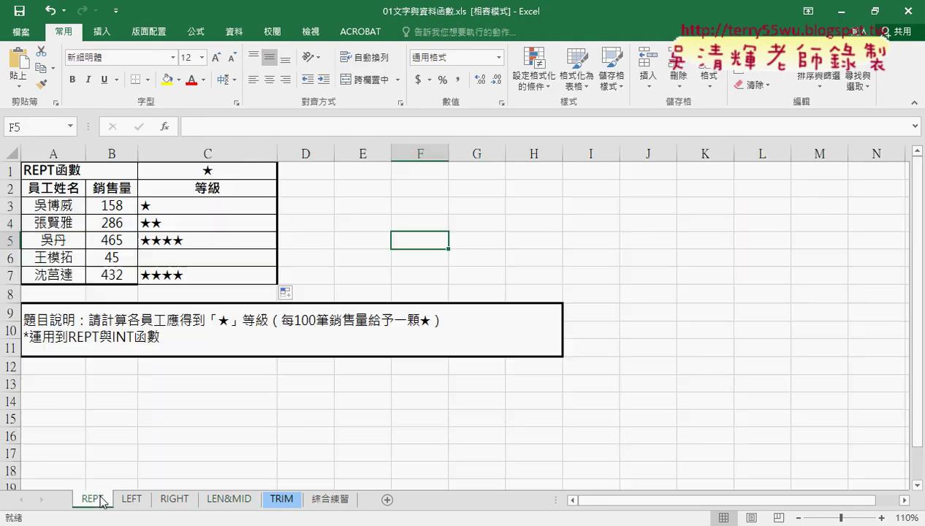
{"action": "left_click", "coordinate": [229, 498]}
{"action": "scroll", "coordinate": [273, 368], "scroll_direction": "up", "scroll_amount": 3}
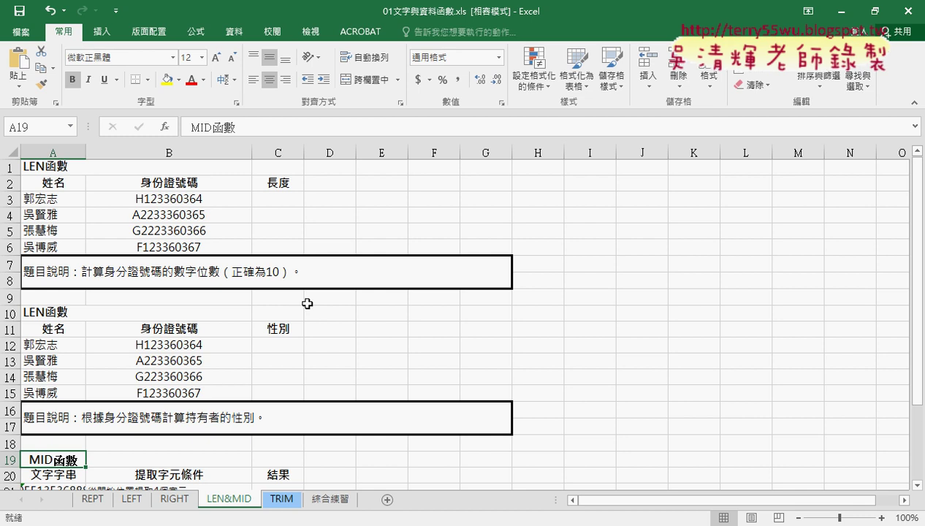
{"action": "left_click", "coordinate": [285, 203]}
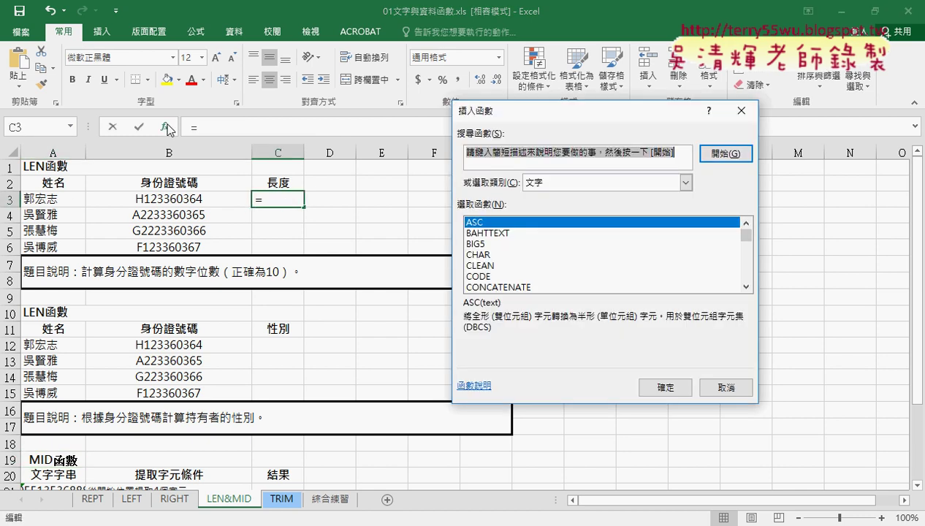
Insert the LEN function into C3 from the Text category, after comparing it with LENB and LEFT
{"action": "left_click", "coordinate": [166, 128]}
{"action": "left_click_drag", "start_coordinate": [744, 233], "coordinate": [753, 253]}
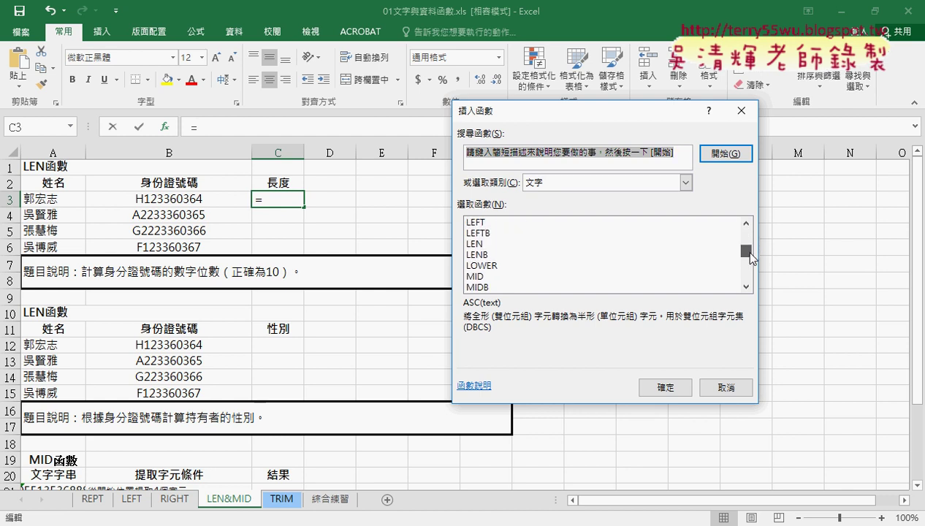
{"action": "left_click", "coordinate": [473, 244]}
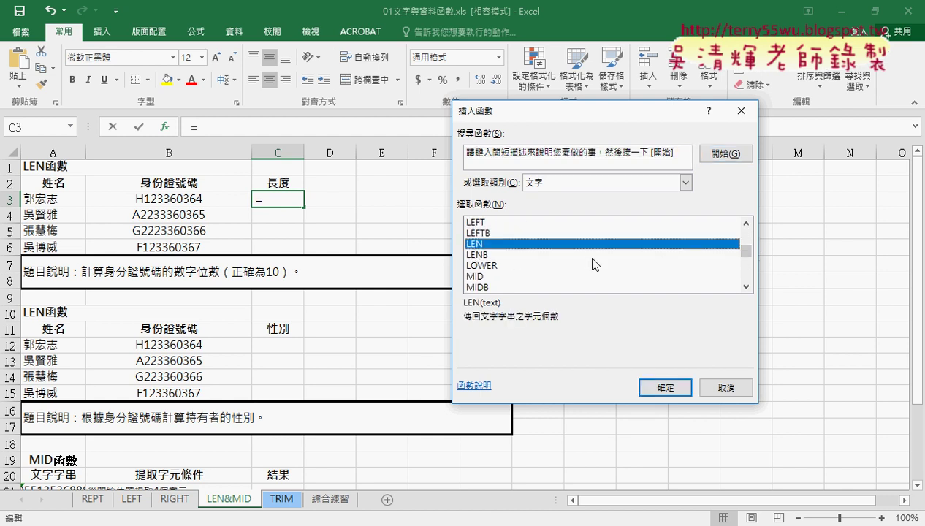
{"action": "left_click", "coordinate": [492, 257]}
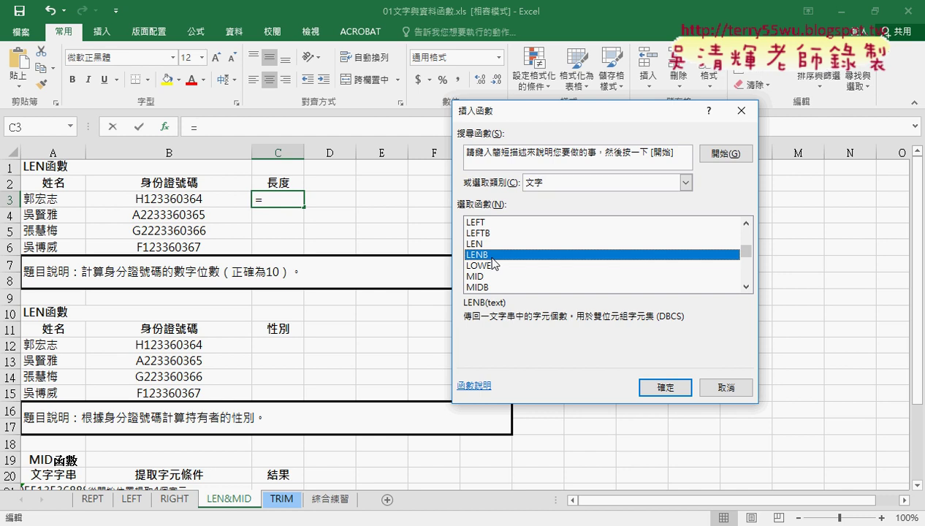
{"action": "left_click", "coordinate": [493, 249]}
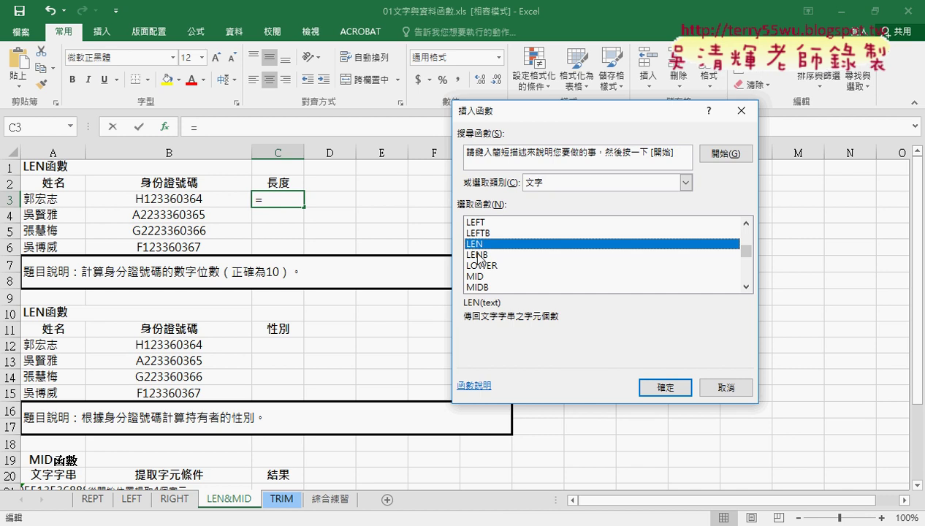
{"action": "left_click", "coordinate": [479, 256]}
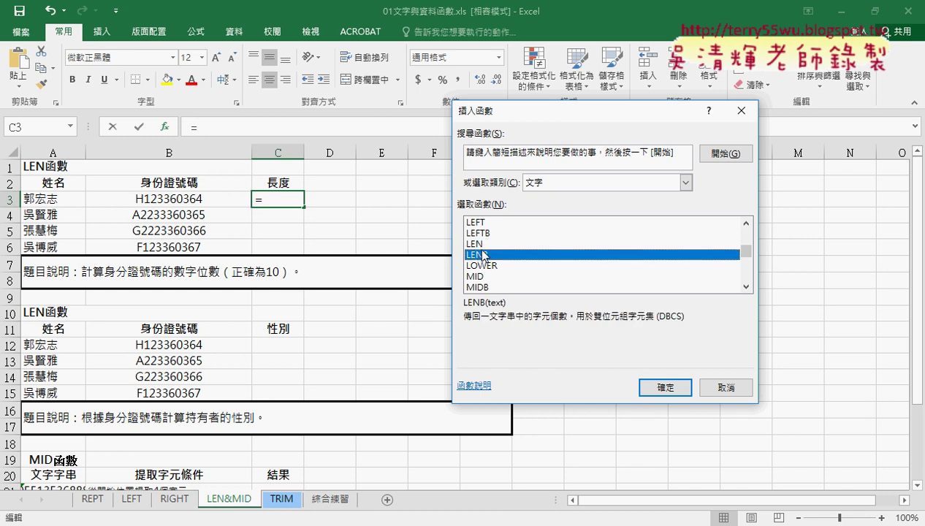
{"action": "left_click", "coordinate": [494, 233]}
{"action": "left_click", "coordinate": [494, 223]}
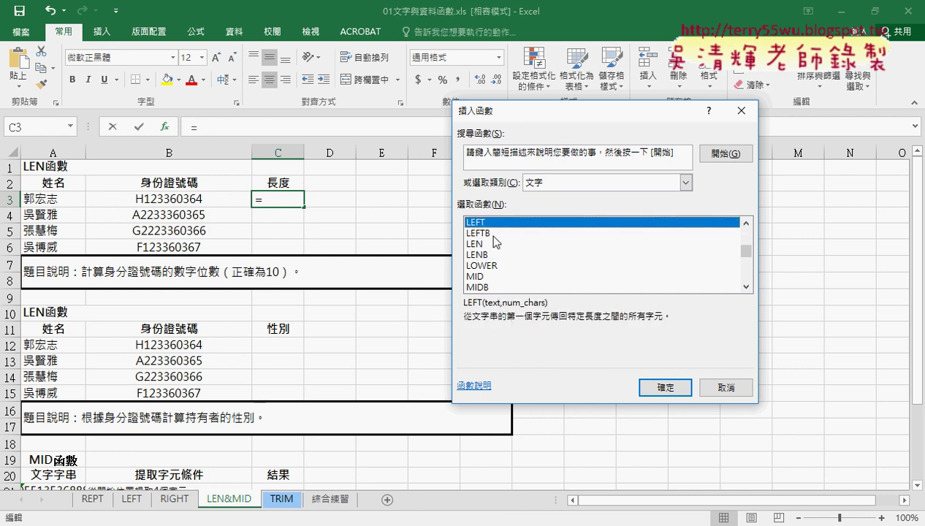
{"action": "left_click", "coordinate": [488, 244]}
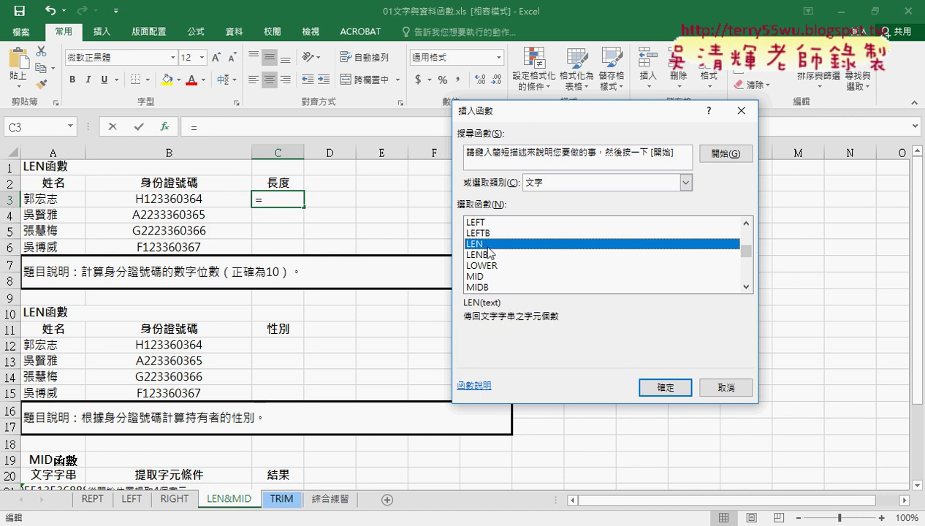
{"action": "left_click", "coordinate": [663, 386]}
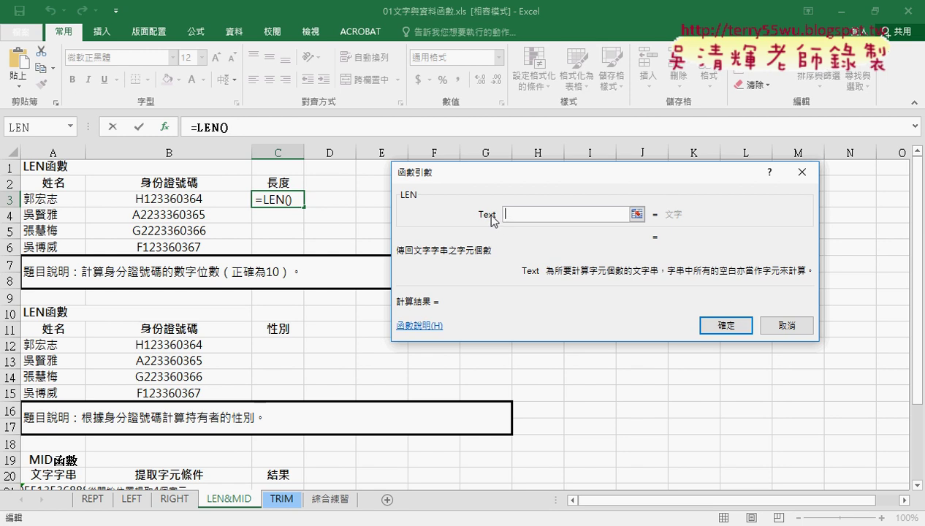
Measure B3 with =LEN(B3) and fill it down to C6, giving 10, 11, 11, 10
{"action": "left_click", "coordinate": [177, 203]}
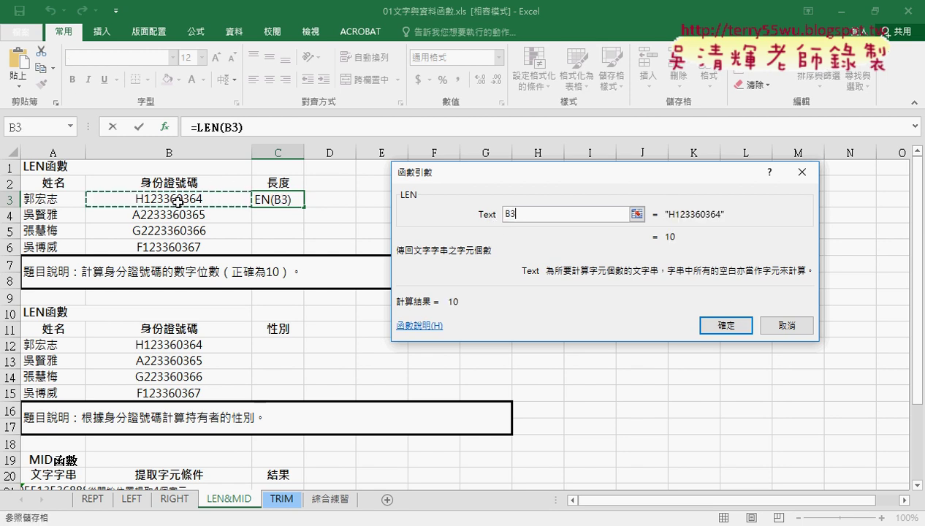
{"action": "left_click", "coordinate": [726, 326]}
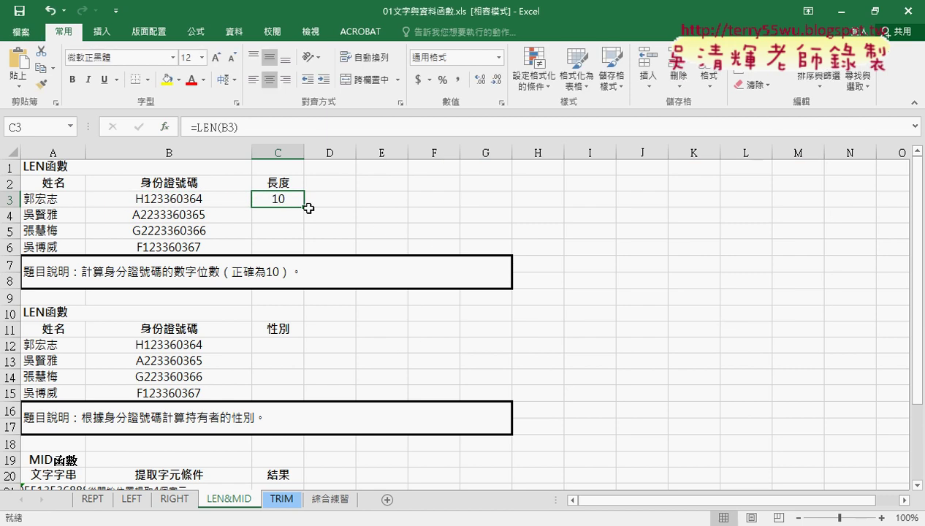
{"action": "left_click_drag", "start_coordinate": [304, 207], "coordinate": [299, 256]}
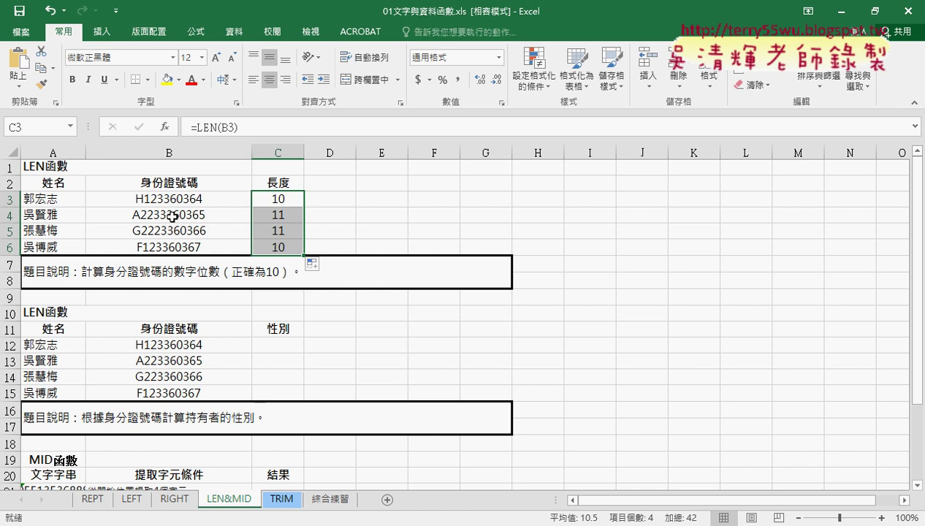
{"action": "left_click", "coordinate": [348, 198]}
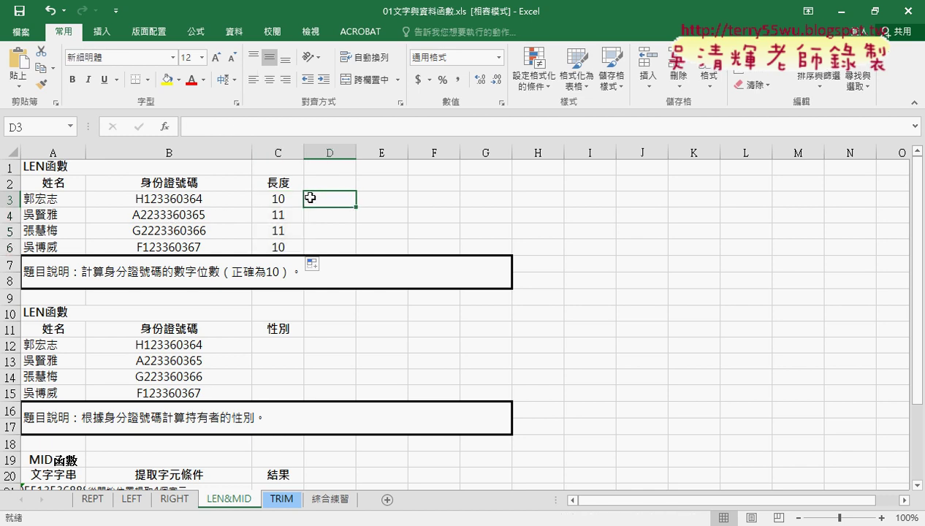
{"action": "left_click_drag", "start_coordinate": [284, 198], "coordinate": [281, 243]}
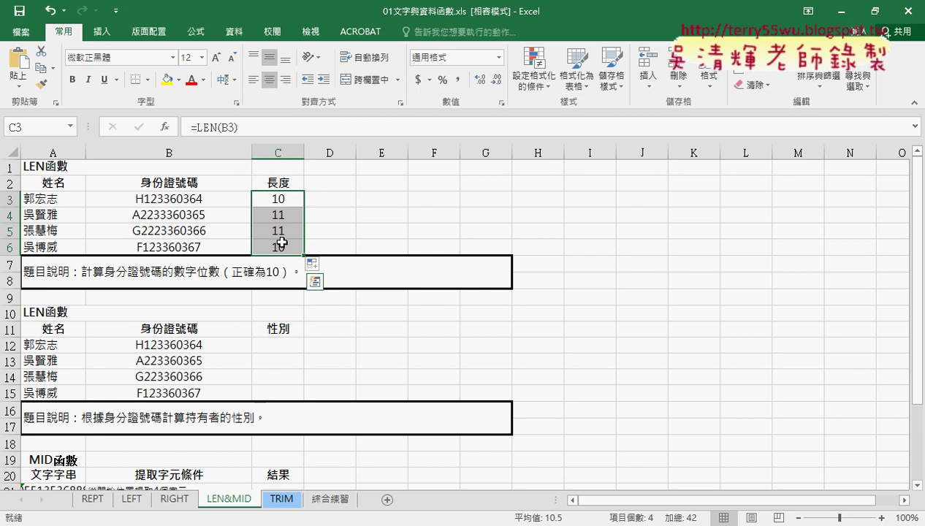
{"action": "left_click", "coordinate": [324, 199]}
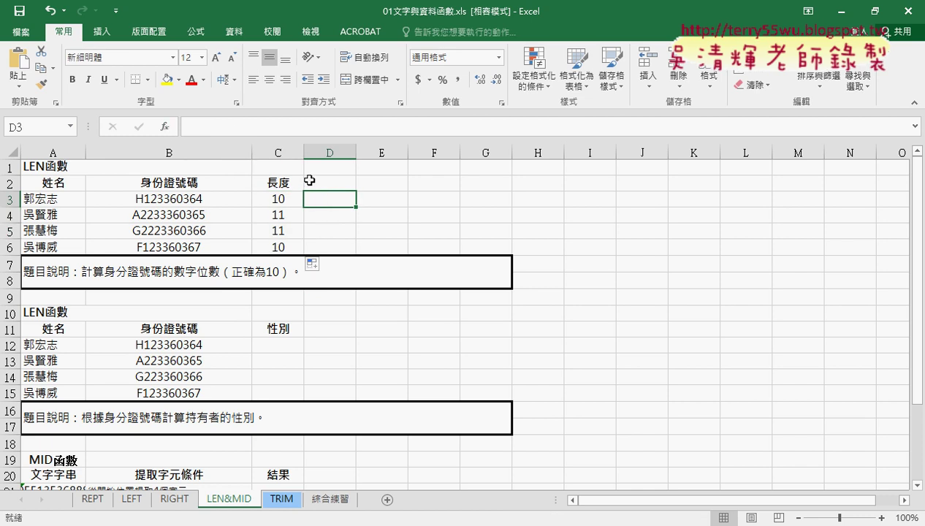
Insert the IF function into D3 from the Logical category
{"action": "left_click", "coordinate": [167, 128]}
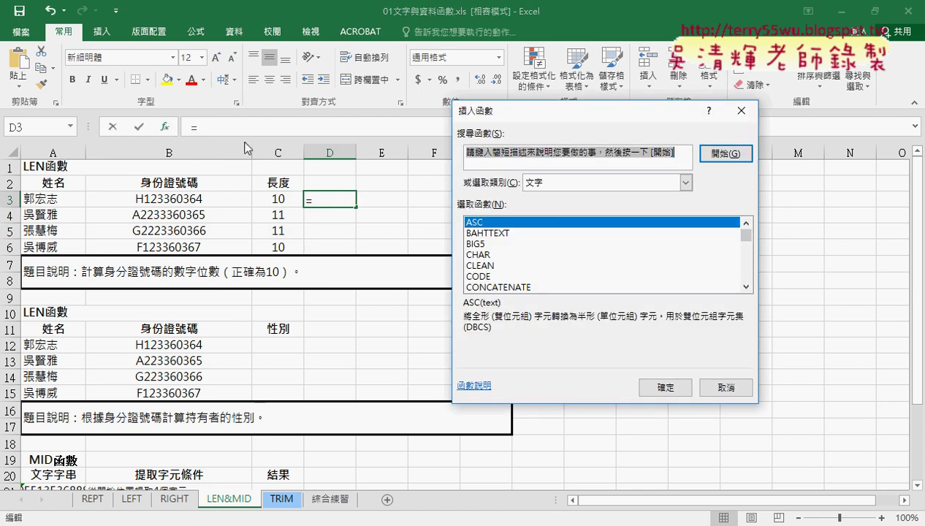
{"action": "left_click", "coordinate": [685, 181]}
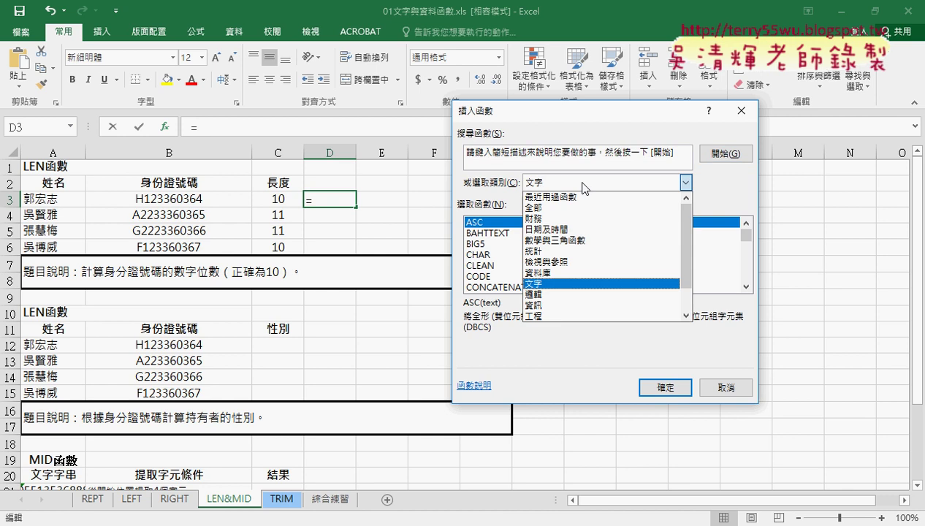
{"action": "left_click", "coordinate": [568, 294]}
{"action": "left_click", "coordinate": [501, 244]}
{"action": "double_click", "coordinate": [502, 244]}
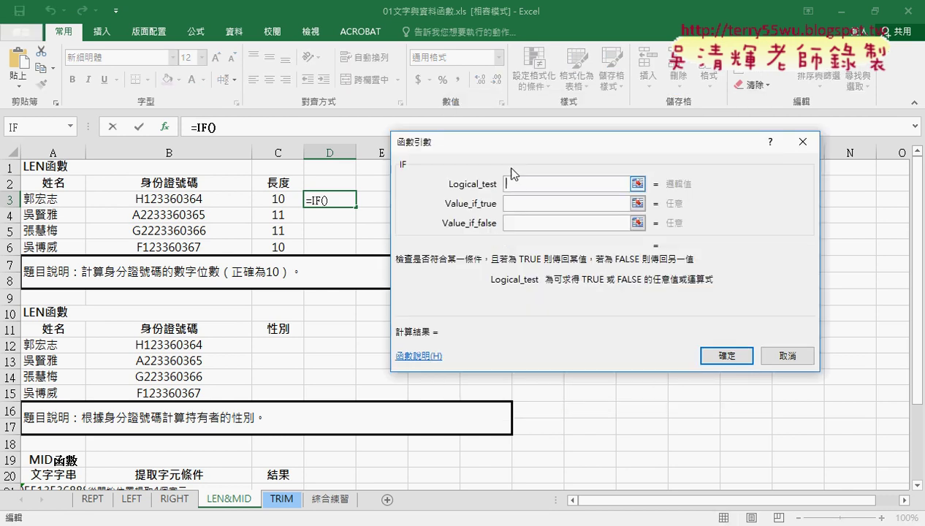
Build =IF(C3=10,"Y","N") in D3 and fill it down to D6
{"action": "left_click", "coordinate": [292, 197]}
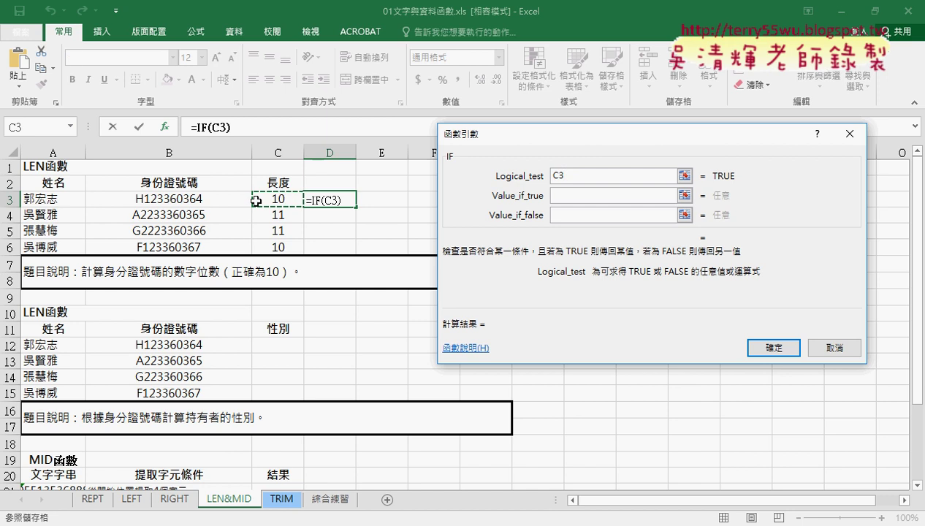
{"action": "left_click", "coordinate": [573, 193]}
{"action": "type", "text": "="}
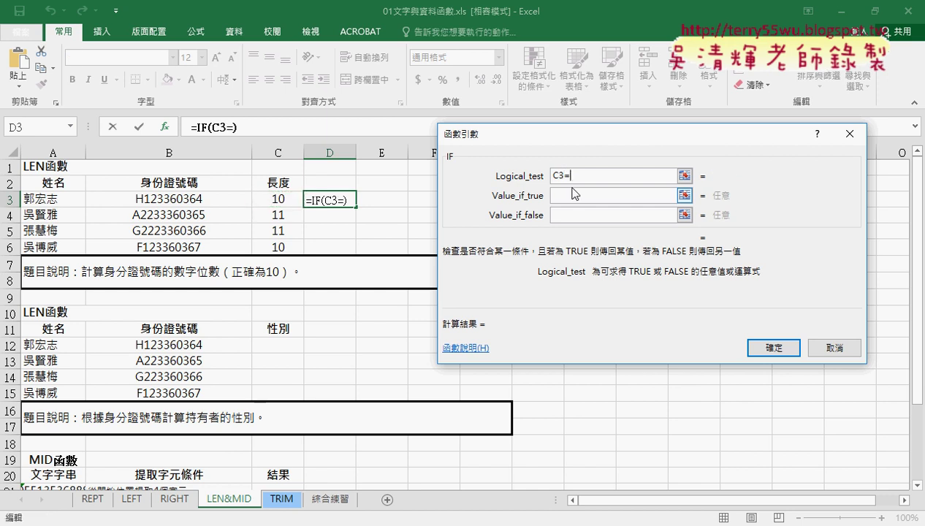
{"action": "type", "text": "10"}
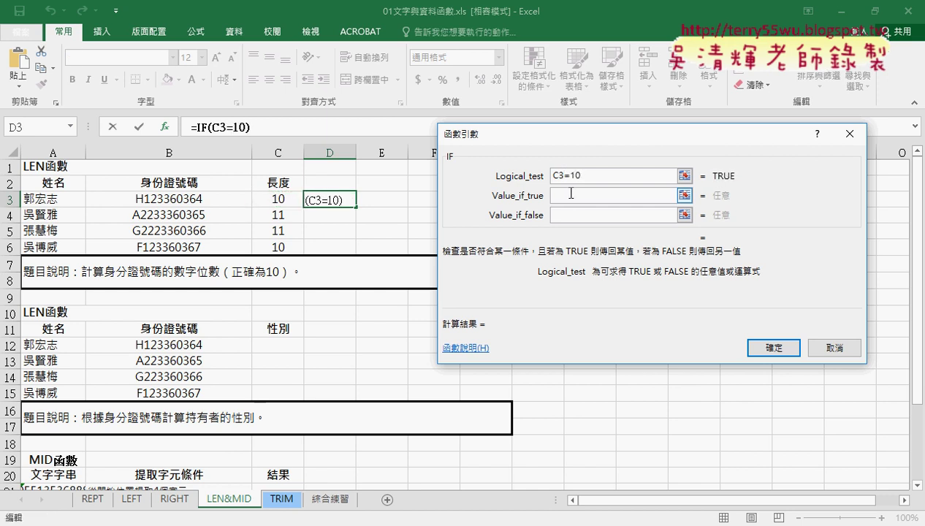
{"action": "left_click", "coordinate": [571, 193]}
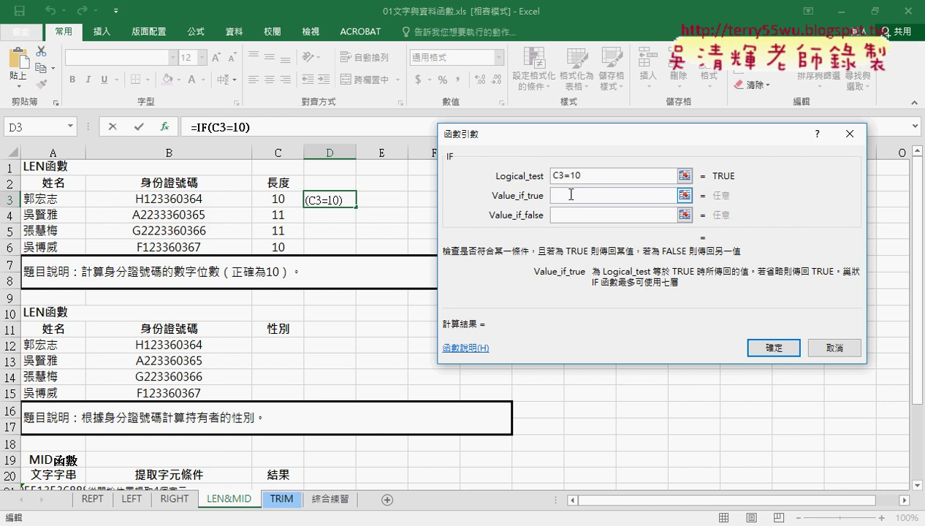
{"action": "type", "text": "Y"}
{"action": "left_click", "coordinate": [573, 215]}
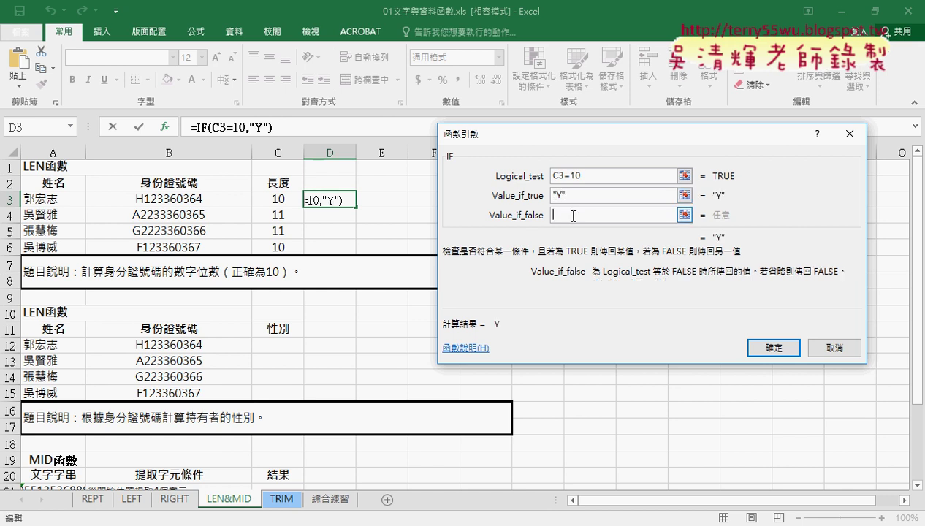
{"action": "type", "text": "N"}
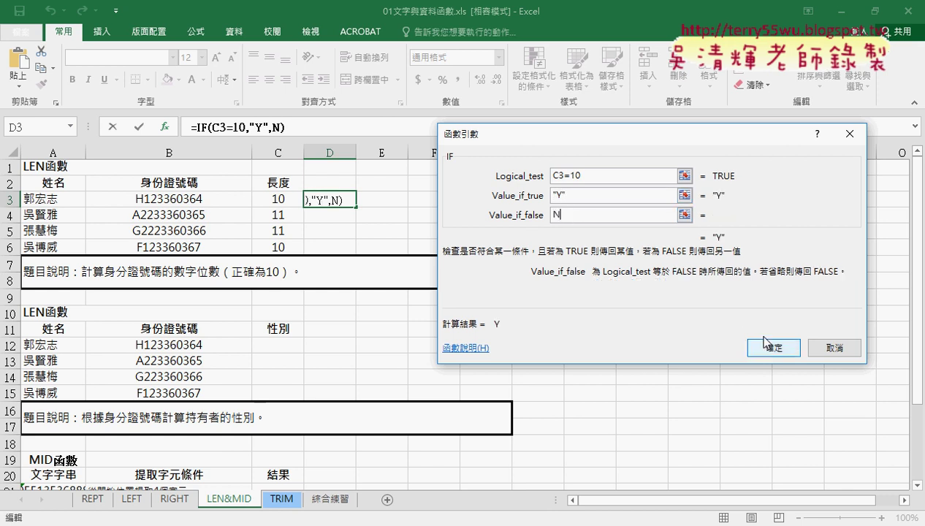
{"action": "left_click", "coordinate": [765, 347]}
{"action": "left_click_drag", "start_coordinate": [358, 207], "coordinate": [359, 247]}
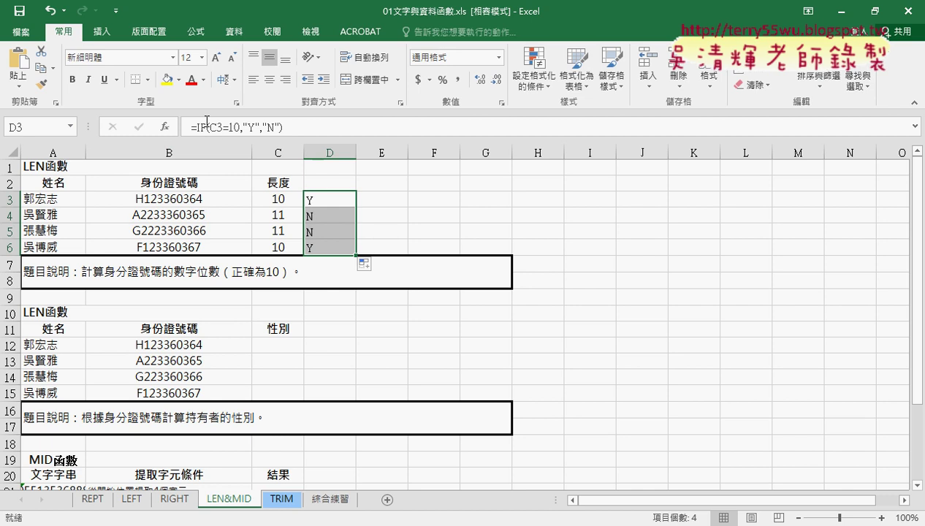
{"action": "left_click", "coordinate": [324, 199]}
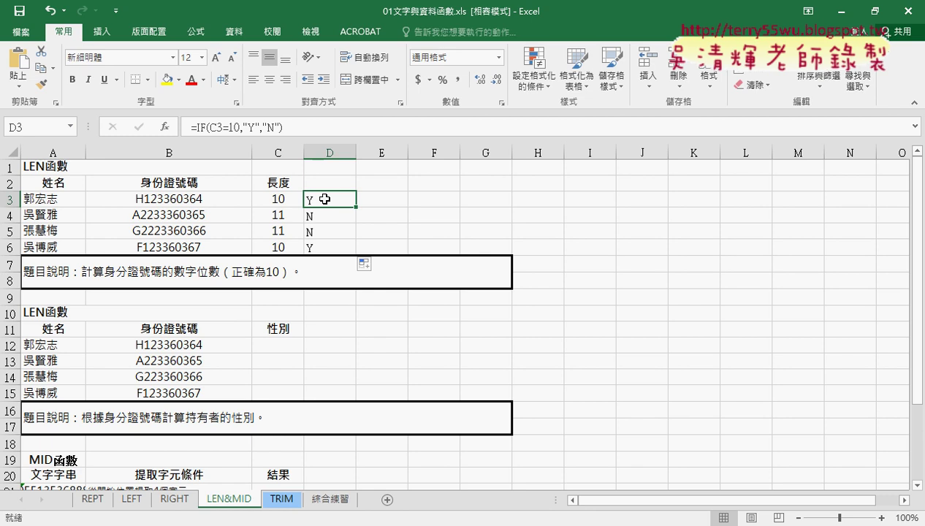
{"action": "left_click", "coordinate": [270, 343]}
{"action": "scroll", "coordinate": [437, 343], "scroll_direction": "down", "scroll_amount": 1}
{"action": "scroll", "coordinate": [436, 342], "scroll_direction": "down", "scroll_amount": 1}
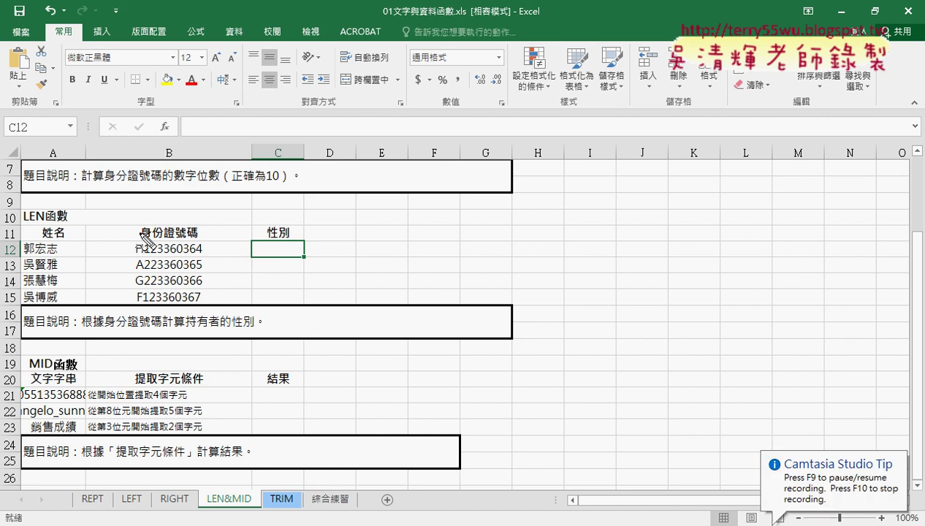
{"action": "mouse_move", "coordinate": [142, 239]}
{"action": "left_mouse_down"}
{"action": "mouse_move", "coordinate": [140, 280]}
{"action": "mouse_move", "coordinate": [155, 298]}
{"action": "mouse_move", "coordinate": [146, 308]}
{"action": "left_mouse_up"}
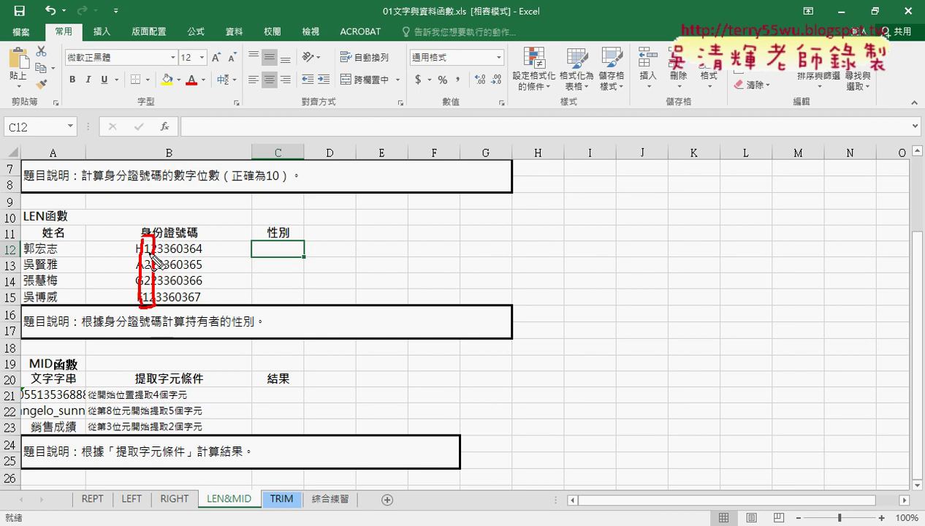
{"action": "left_click_drag", "start_coordinate": [150, 228], "coordinate": [281, 219]}
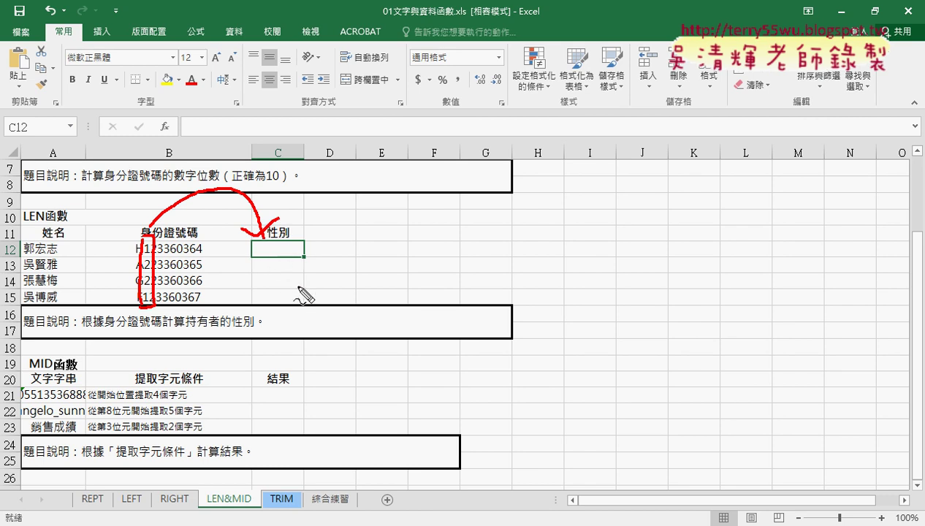
{"action": "key", "text": "Escape"}
{"action": "scroll", "coordinate": [298, 287], "scroll_direction": "up", "scroll_amount": 2}
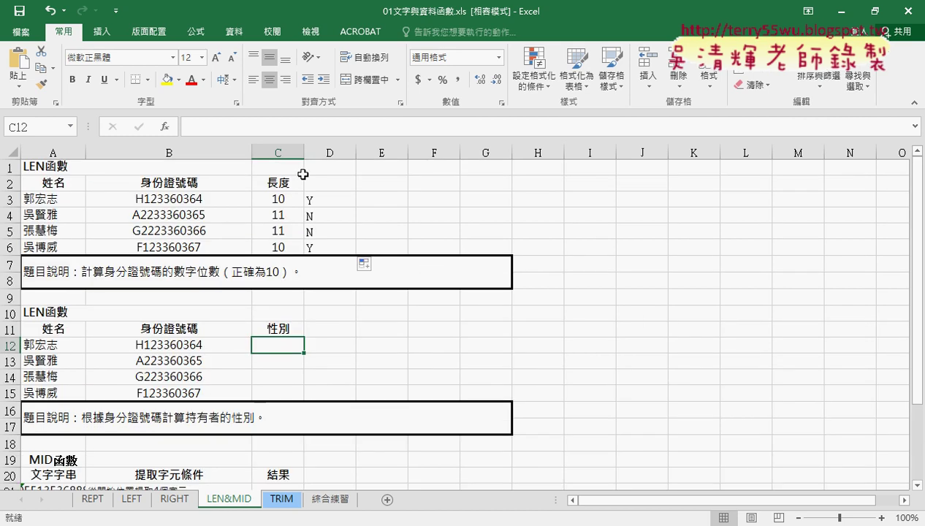
{"action": "left_click", "coordinate": [277, 189]}
{"action": "left_click", "coordinate": [323, 196]}
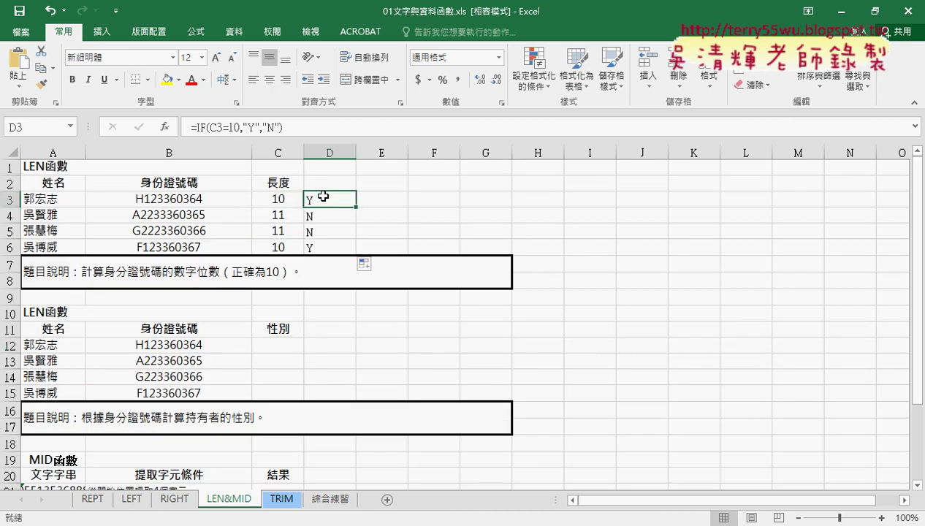
{"action": "left_click", "coordinate": [285, 339]}
{"action": "left_click", "coordinate": [333, 350]}
{"action": "left_click", "coordinate": [287, 347]}
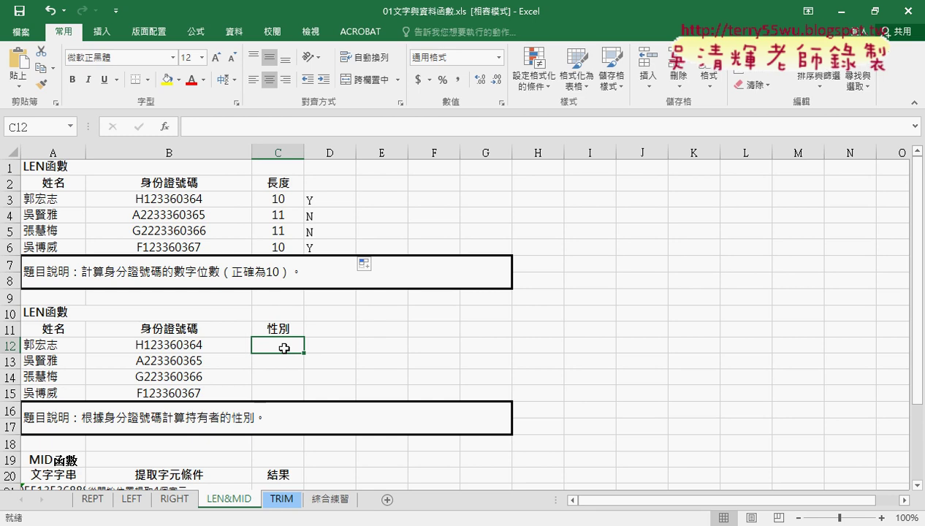
Insert the MID function into C12 from the 文字 (Text) category
{"action": "left_click", "coordinate": [165, 127]}
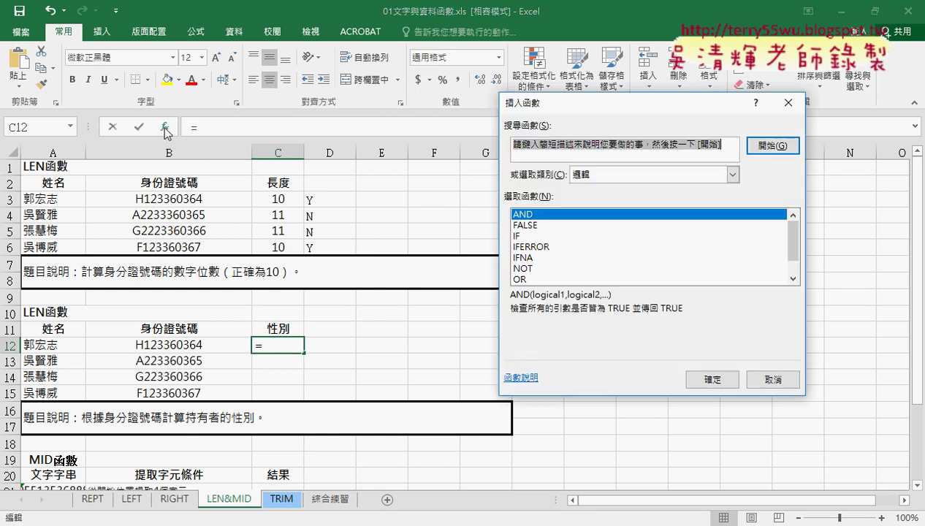
{"action": "left_click", "coordinate": [664, 174]}
{"action": "left_click", "coordinate": [653, 278]}
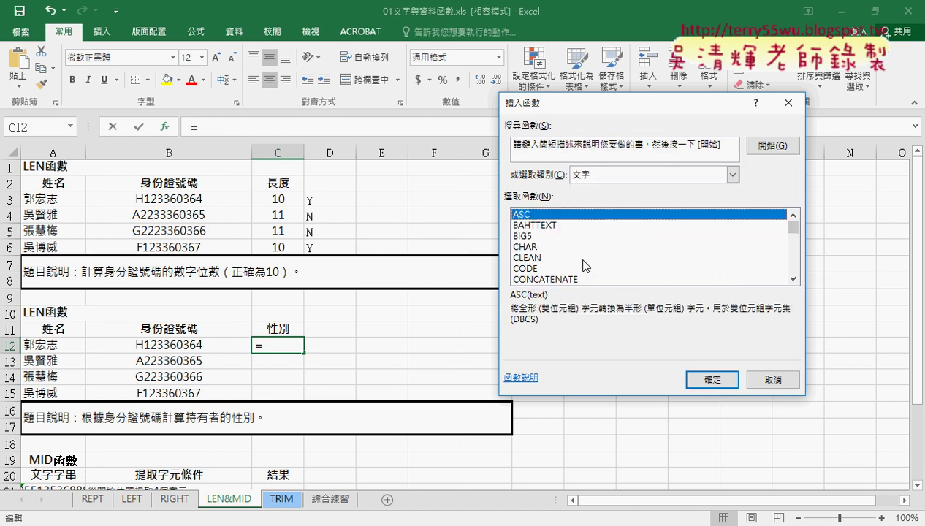
{"action": "left_click", "coordinate": [792, 278]}
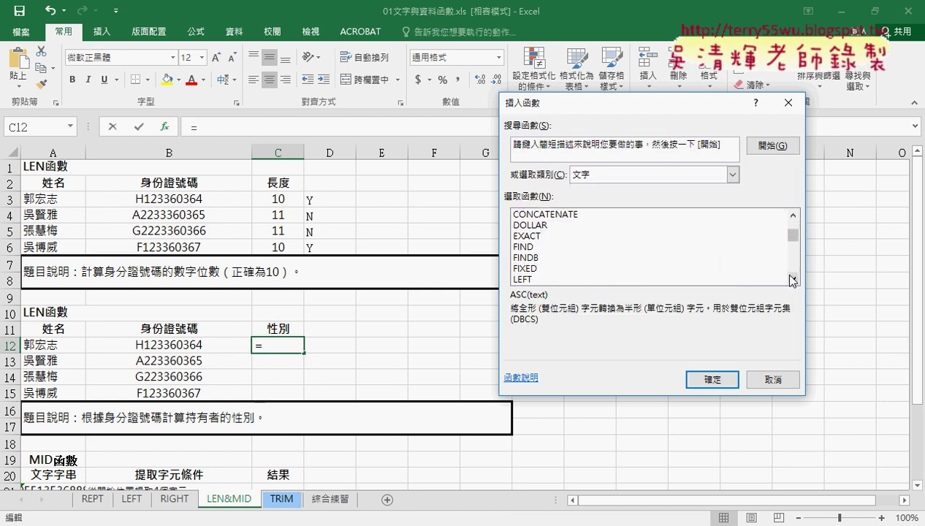
{"action": "left_click", "coordinate": [555, 258]}
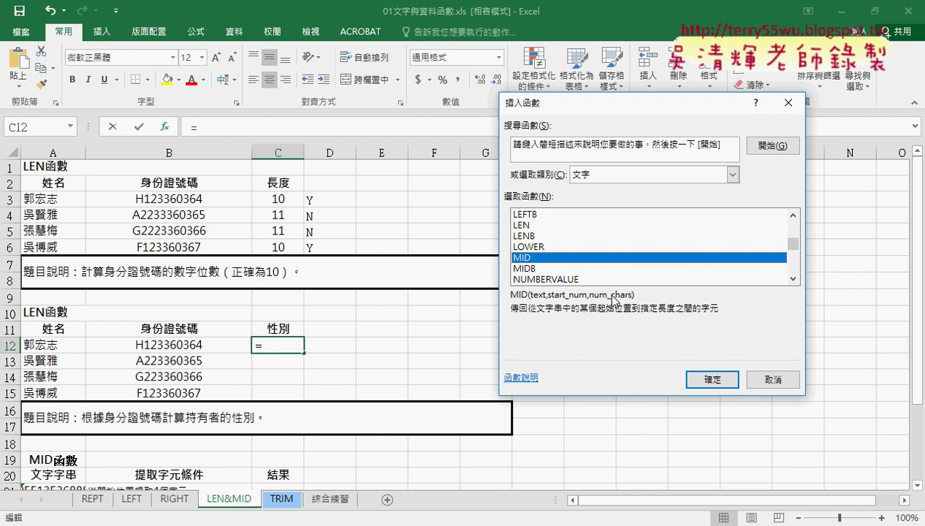
{"action": "left_click", "coordinate": [712, 379]}
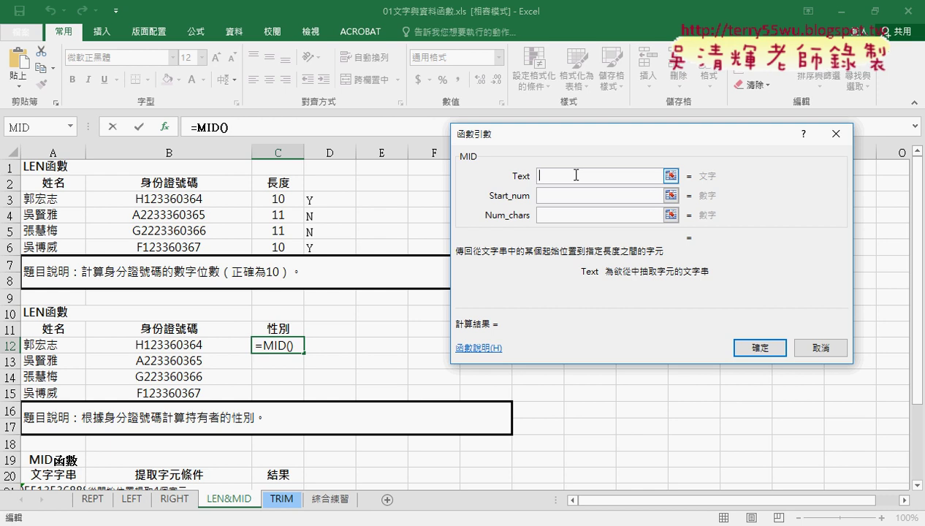
Set MID's arguments to Text B12, Start_num 2 and Num_chars 1
{"action": "left_click", "coordinate": [171, 345]}
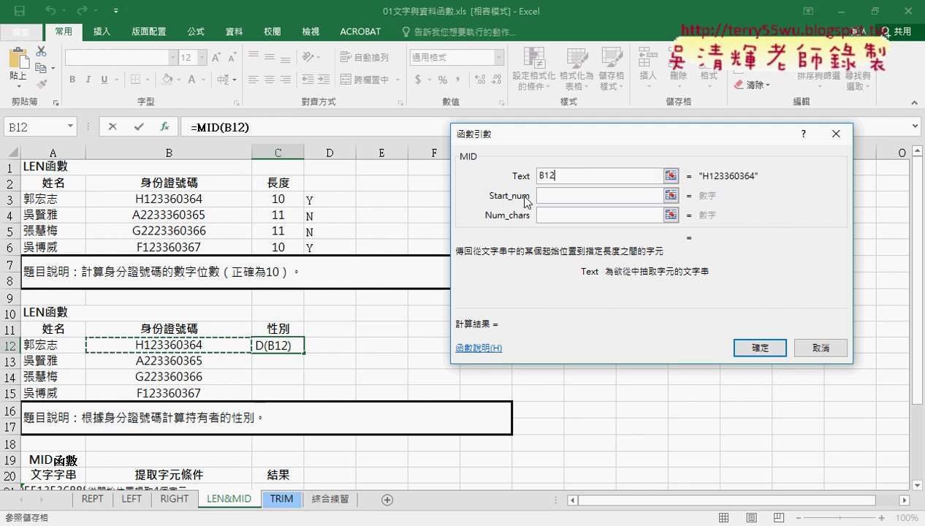
{"action": "left_click", "coordinate": [558, 195]}
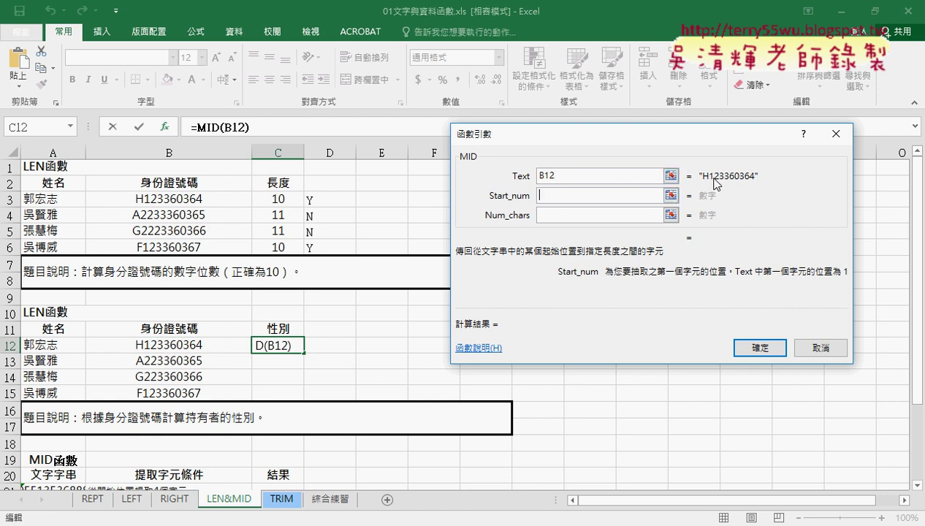
{"action": "type", "text": "2"}
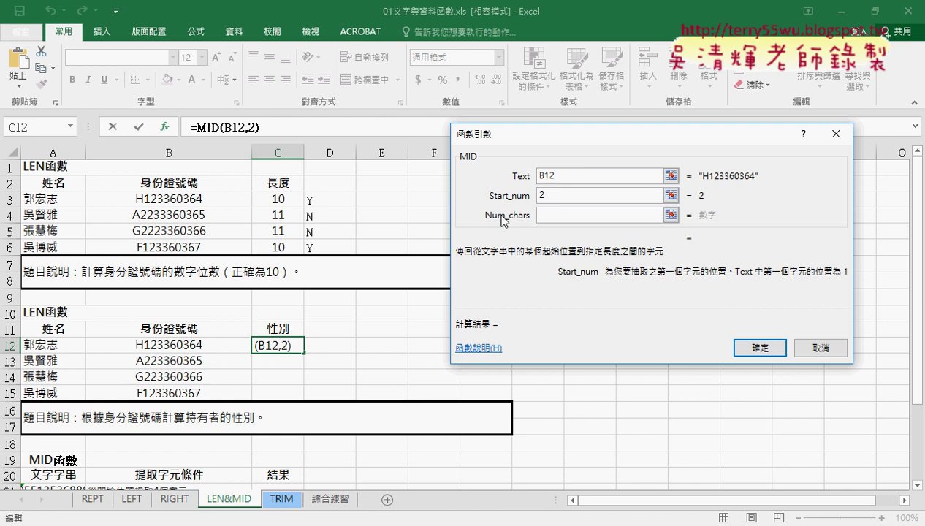
{"action": "left_click", "coordinate": [547, 215]}
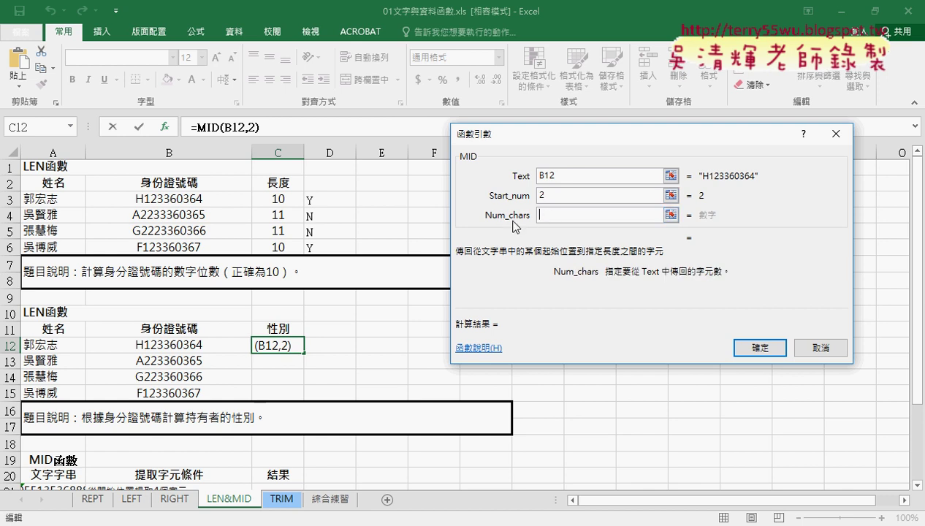
{"action": "type", "text": "1"}
Annotate how the ID's second digit yields the result 1, then confirm =MID(B12,2,1)
{"action": "left_click_drag", "start_coordinate": [705, 183], "coordinate": [755, 182]}
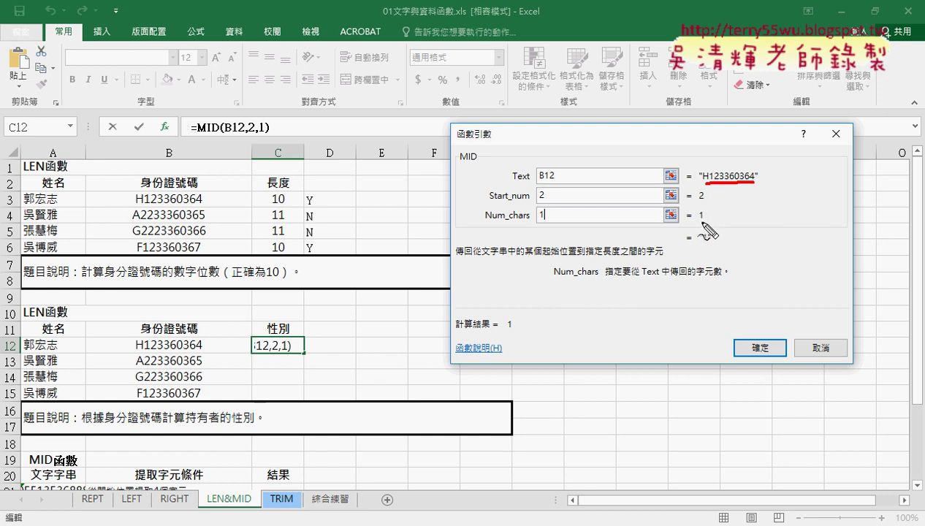
{"action": "left_click_drag", "start_coordinate": [701, 231], "coordinate": [712, 232]}
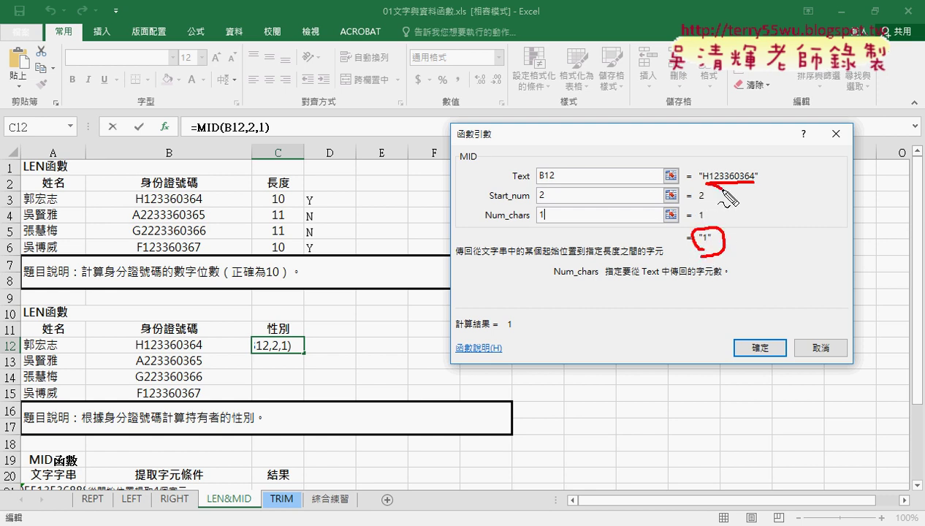
{"action": "left_click_drag", "start_coordinate": [722, 188], "coordinate": [719, 225]}
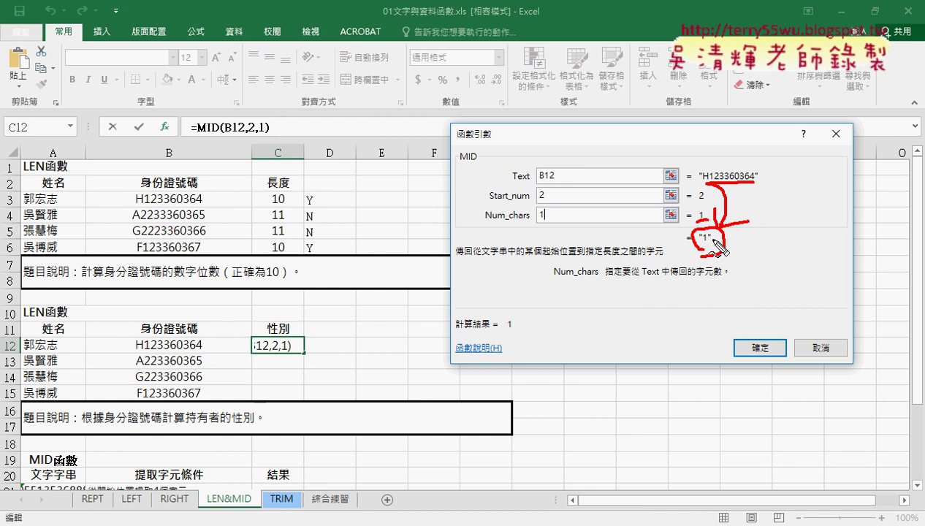
{"action": "key", "text": "Escape"}
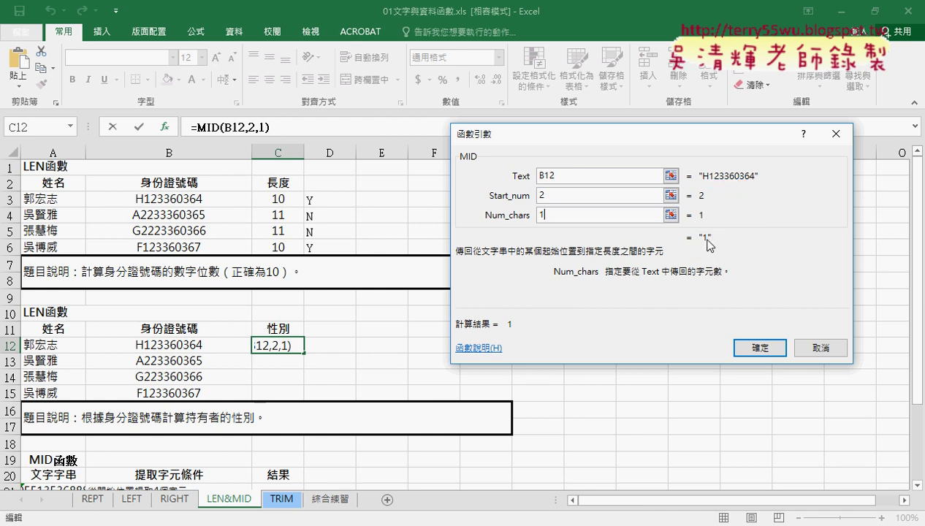
{"action": "left_click", "coordinate": [757, 354]}
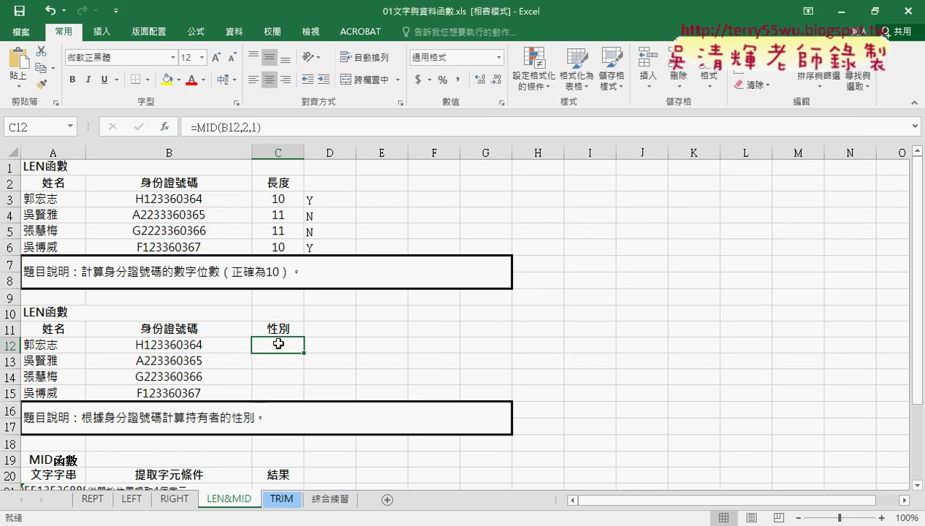
Fill the MID formula down to C15 and select the MID text in C12's formula
{"action": "left_click_drag", "start_coordinate": [304, 353], "coordinate": [305, 393]}
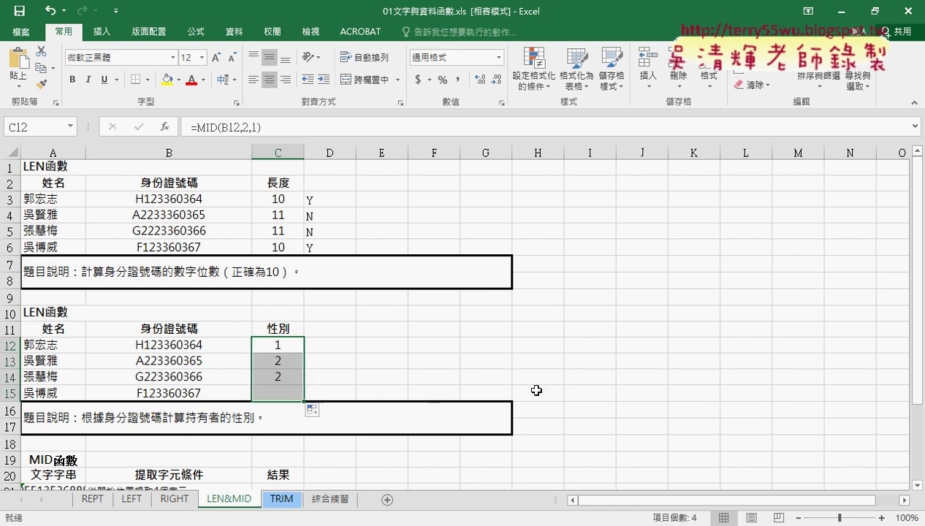
{"action": "left_click", "coordinate": [287, 346]}
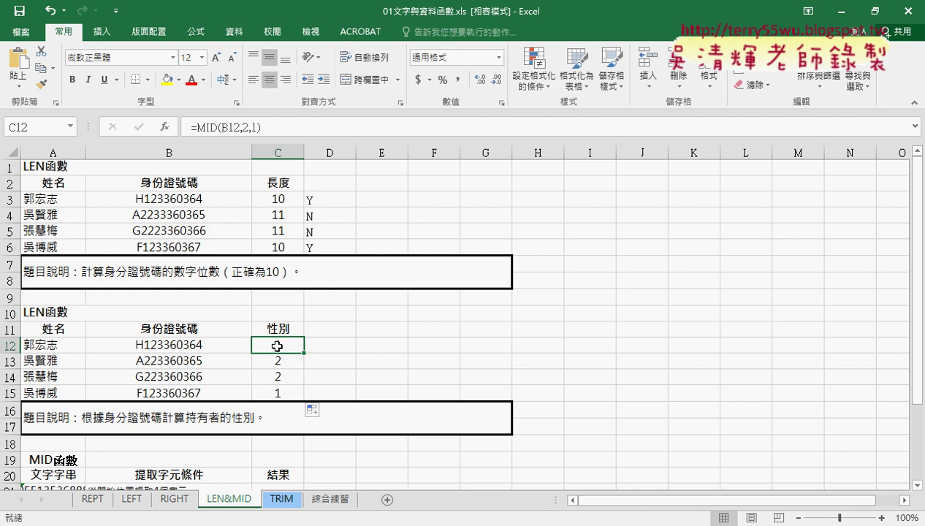
{"action": "left_click_drag", "start_coordinate": [195, 128], "coordinate": [281, 123]}
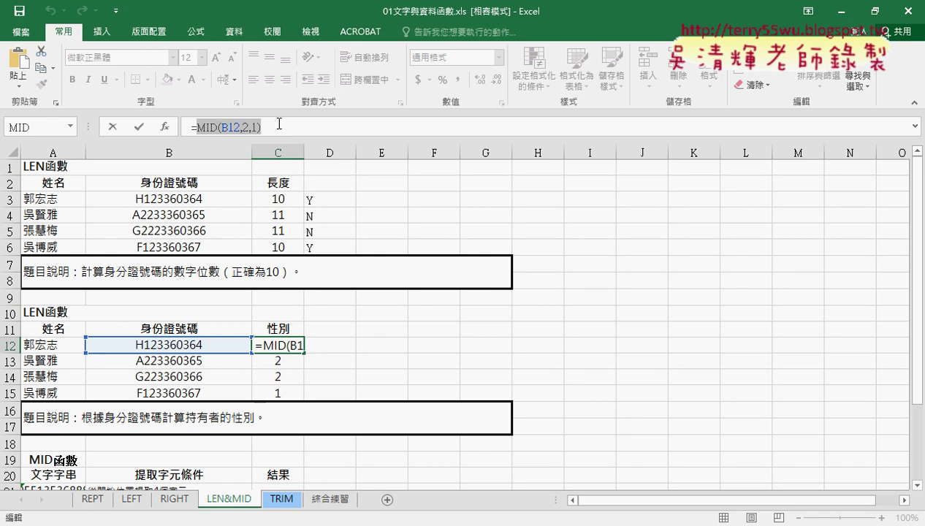
Cut MID(B12,2,1) out of C12's formula in the formula bar
{"action": "left_click", "coordinate": [113, 129]}
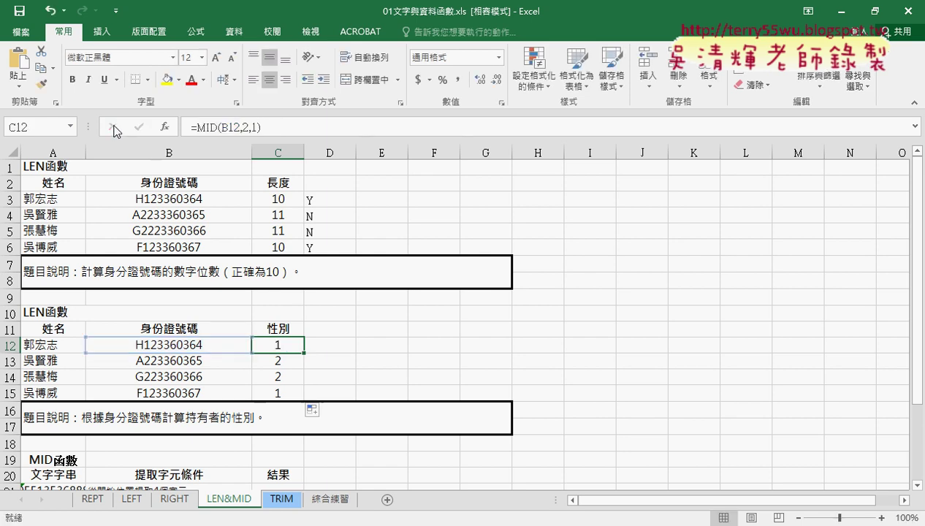
{"action": "left_click", "coordinate": [202, 126]}
{"action": "left_click_drag", "start_coordinate": [196, 127], "coordinate": [260, 127]}
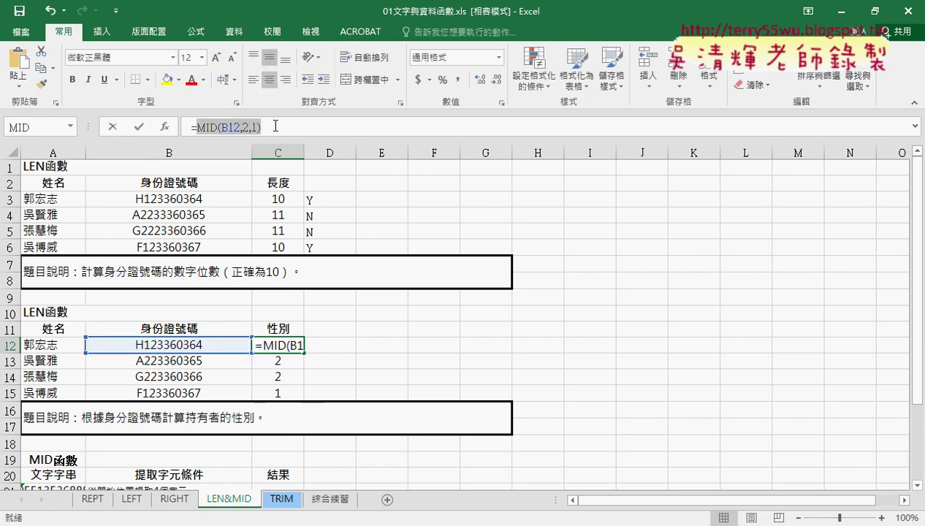
{"action": "right_click", "coordinate": [233, 130]}
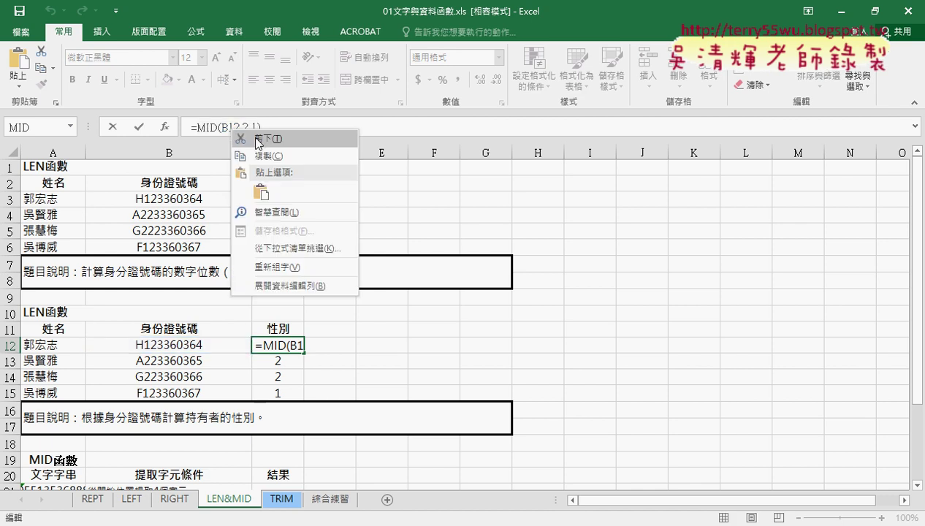
{"action": "left_click", "coordinate": [258, 139]}
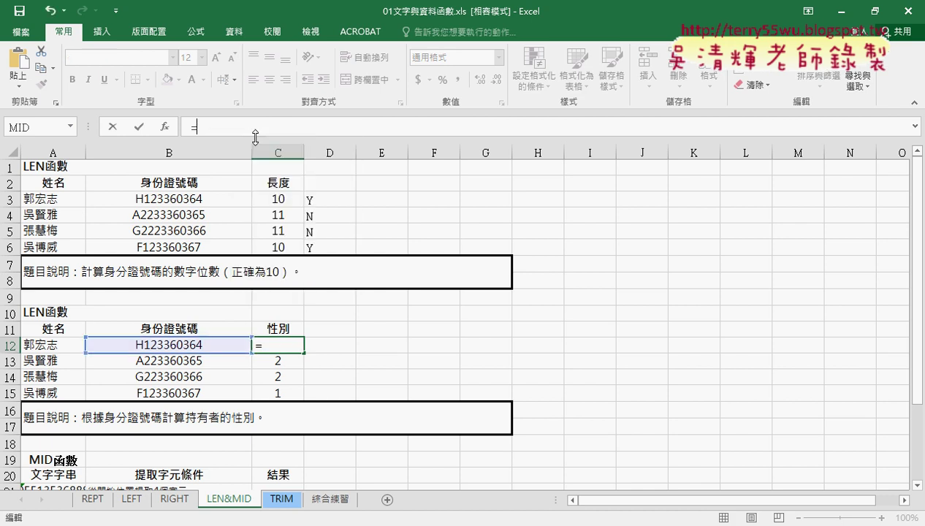
Insert the IF function into C12 from the 邏輯 (Logical) category
{"action": "left_click", "coordinate": [168, 129]}
{"action": "left_click", "coordinate": [732, 173]}
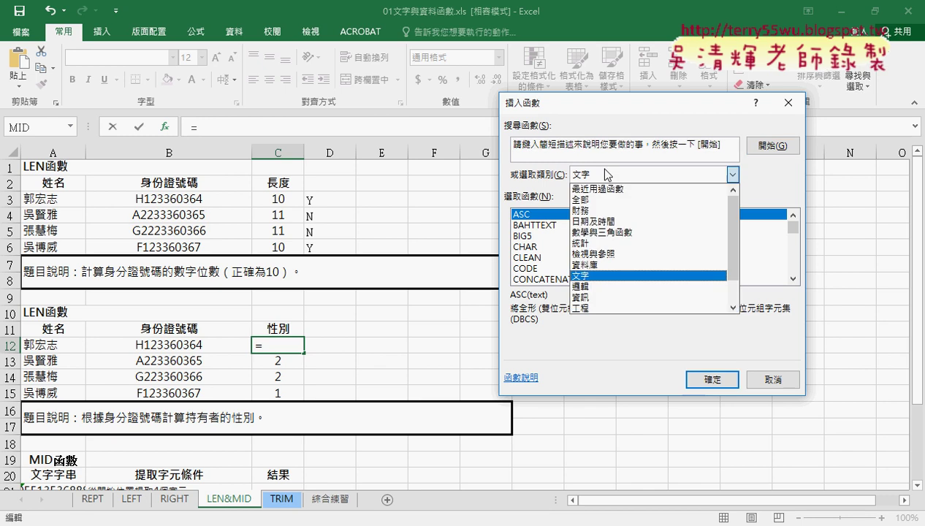
{"action": "left_click", "coordinate": [634, 286]}
{"action": "left_click", "coordinate": [537, 236]}
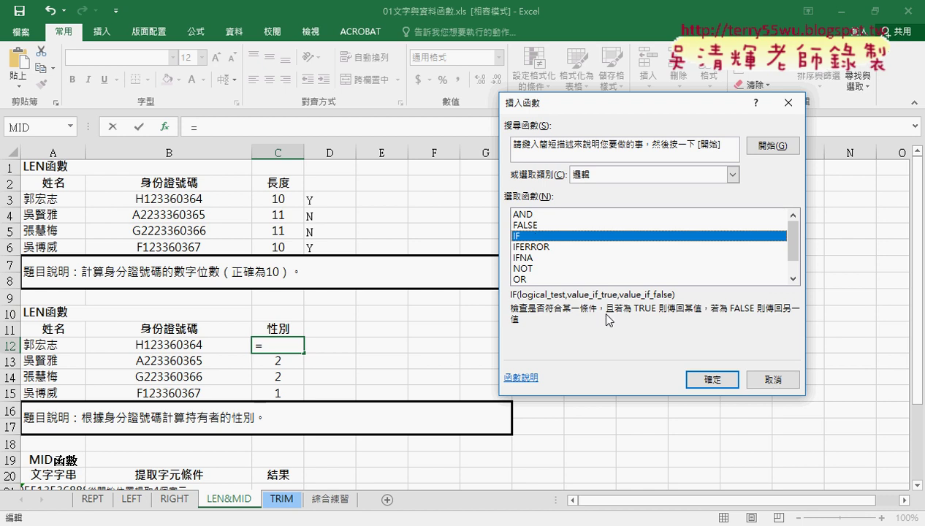
{"action": "left_click", "coordinate": [710, 379]}
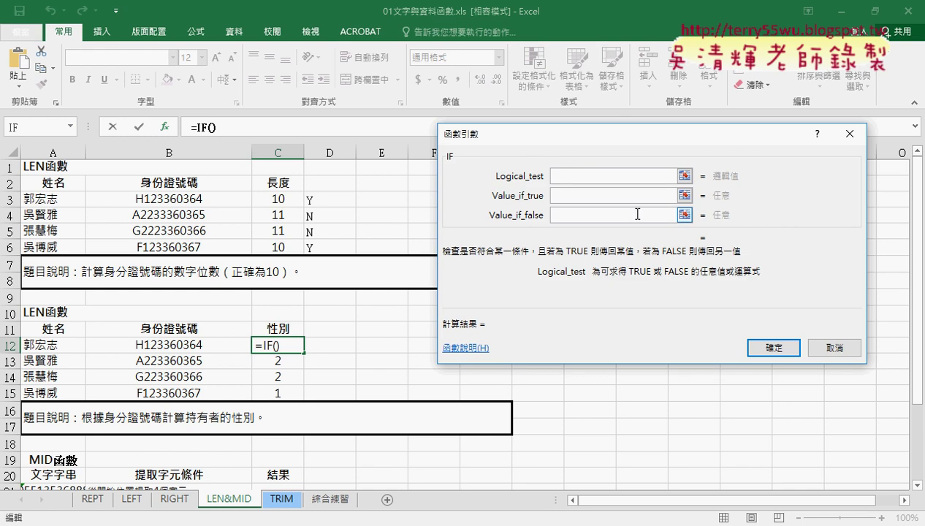
Paste MID(B12,2,1) into the logical test and append =1
{"action": "right_click", "coordinate": [588, 176]}
{"action": "left_click", "coordinate": [612, 218]}
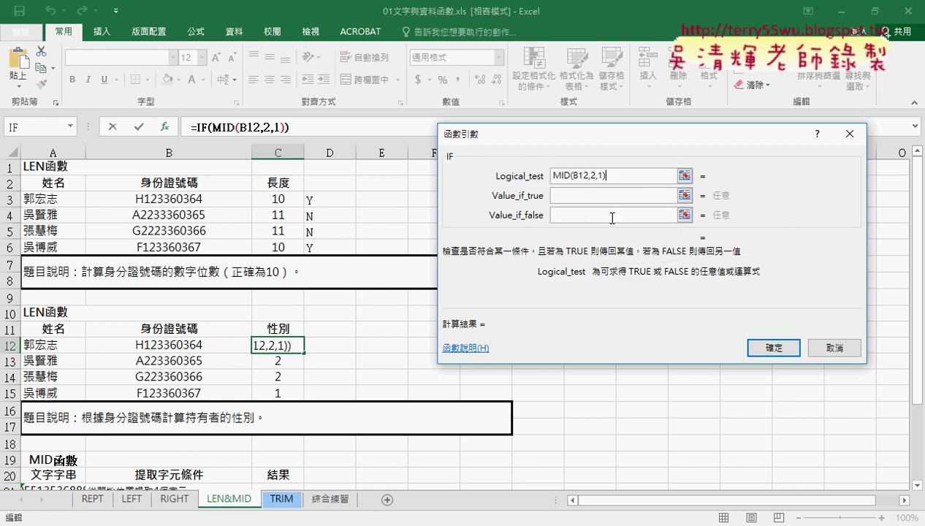
{"action": "left_click", "coordinate": [627, 176]}
{"action": "type", "text": "="}
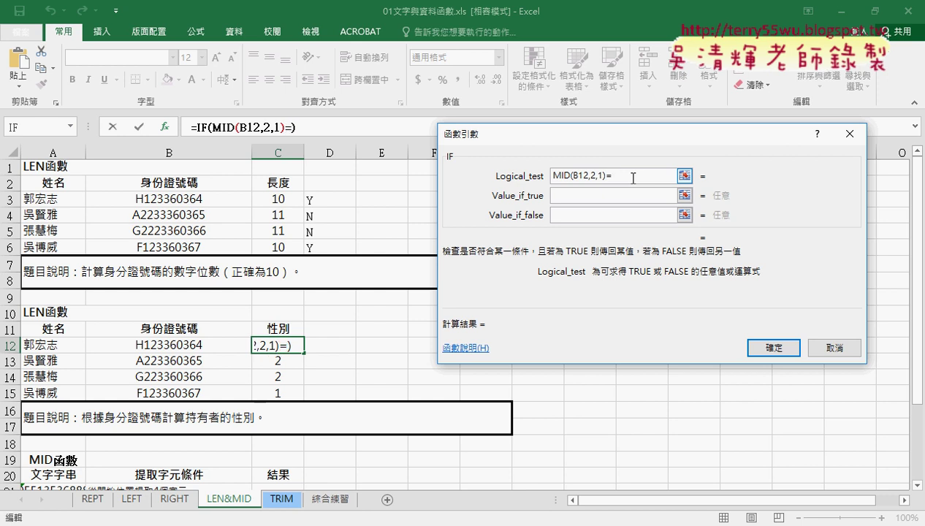
{"action": "type", "text": "1"}
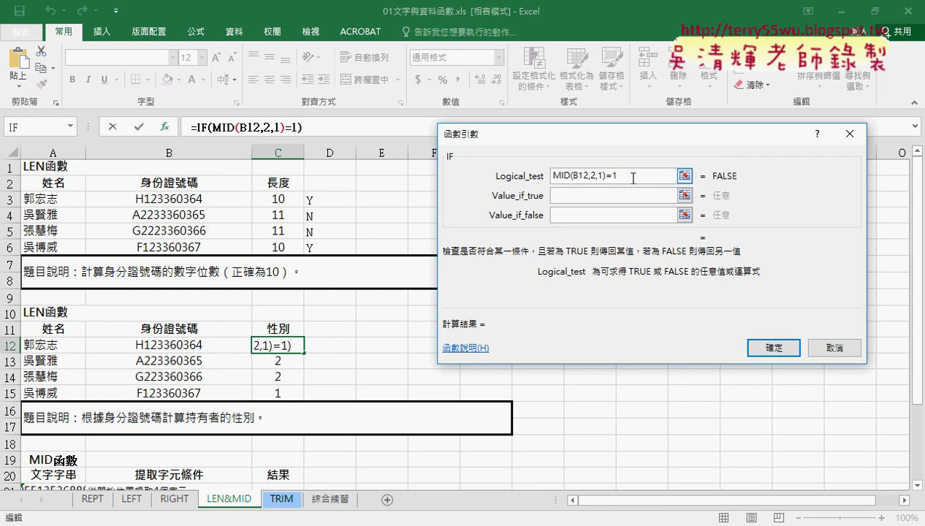
Set the results to 男 and 女, confirm, and fill down to C15, which all show 女
{"action": "left_click", "coordinate": [594, 195]}
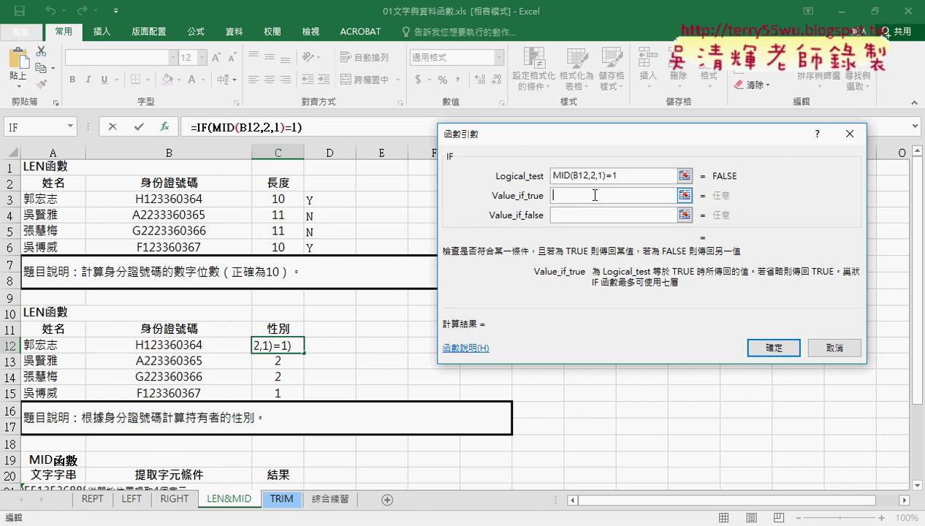
{"action": "type", "text": "南"}
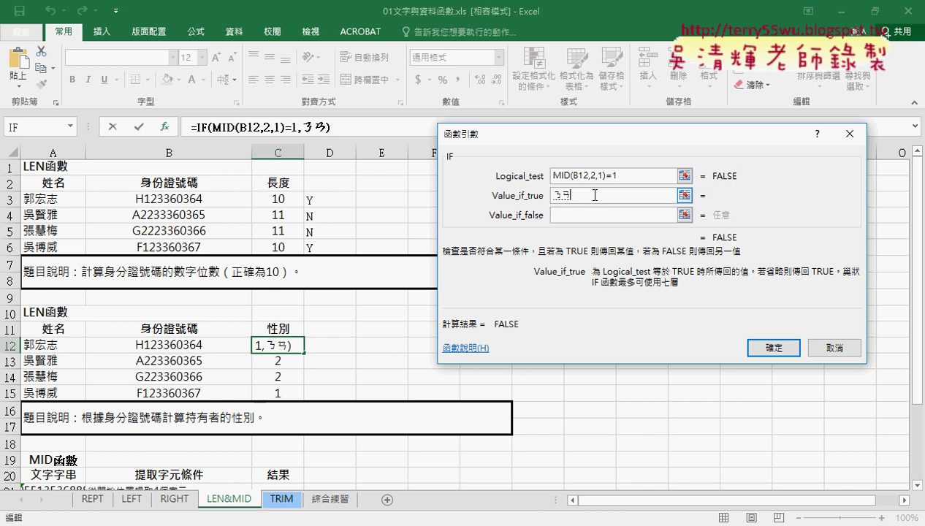
{"action": "key", "text": "Down"}
{"action": "key", "text": "Return"}
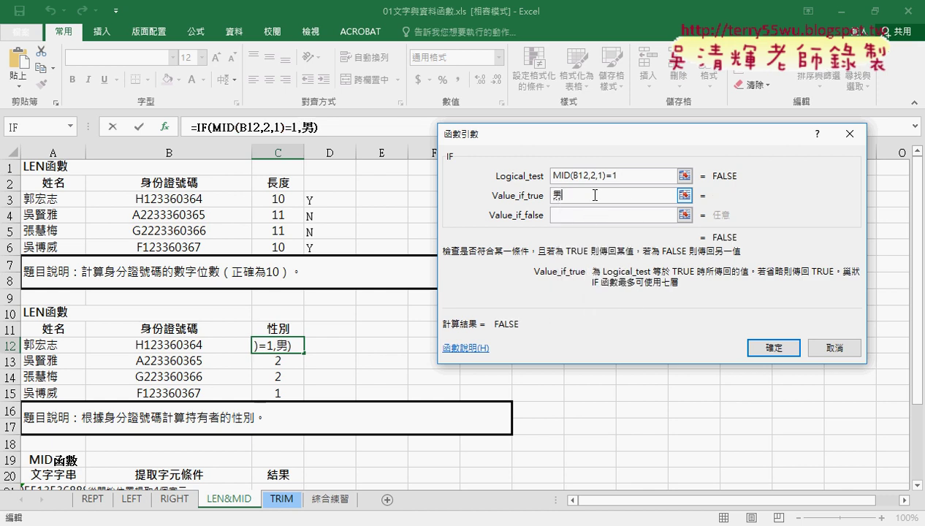
{"action": "key", "text": "Tab"}
{"action": "type", "text": "女"}
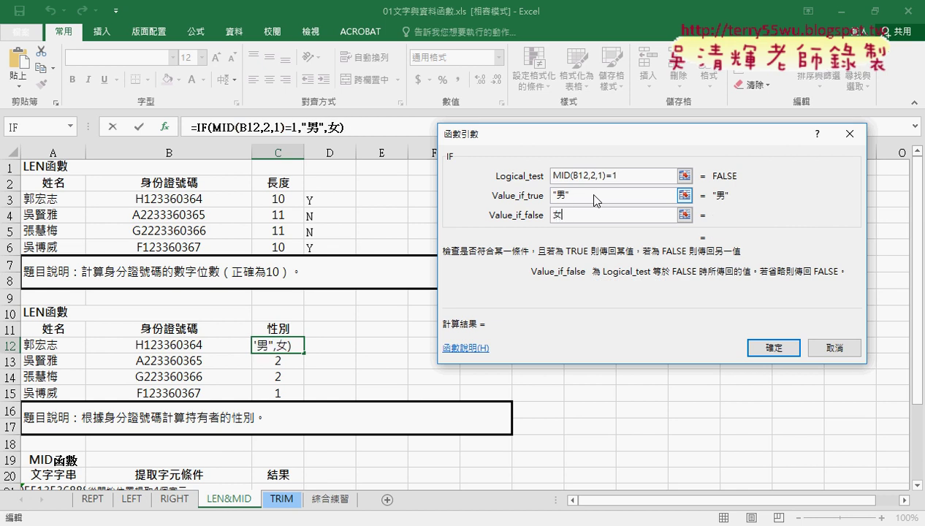
{"action": "left_click", "coordinate": [596, 198]}
{"action": "left_click", "coordinate": [768, 348]}
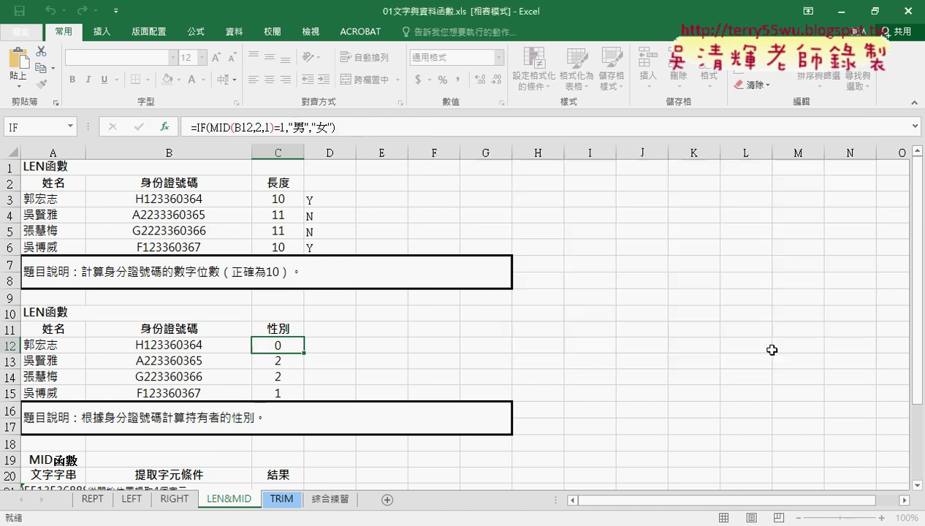
{"action": "left_click_drag", "start_coordinate": [303, 353], "coordinate": [307, 400]}
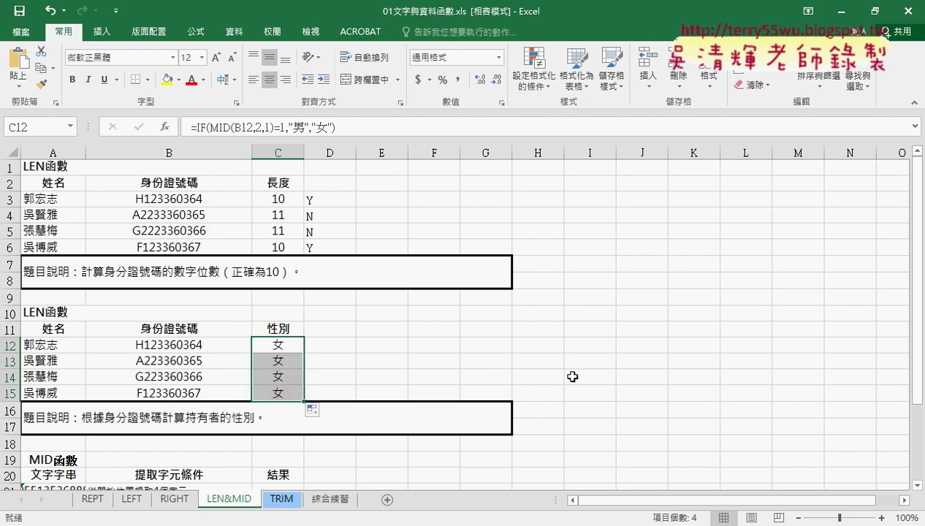
{"action": "left_click", "coordinate": [290, 344]}
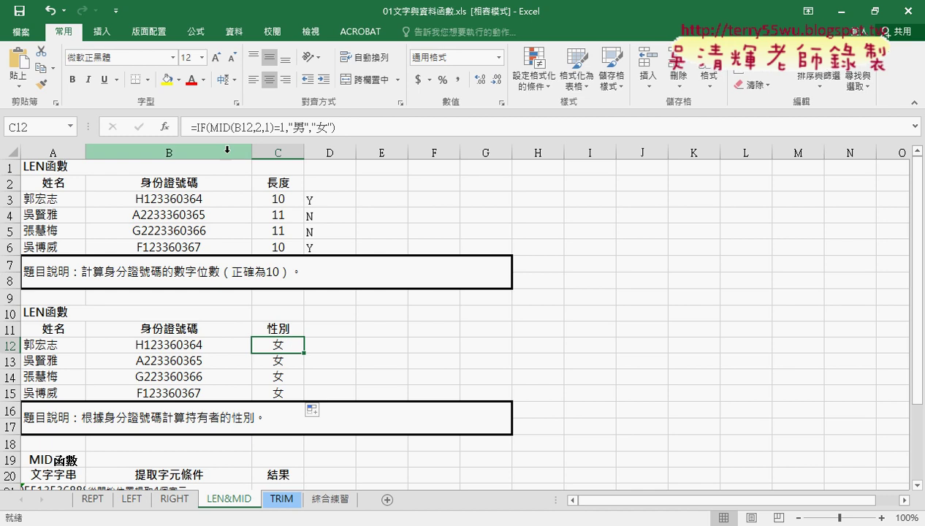
Change C12's logical test to MID(B12,2,1)="1" and fill down, giving 男, 女, 女, 男
{"action": "left_click", "coordinate": [200, 127]}
{"action": "left_click", "coordinate": [165, 126]}
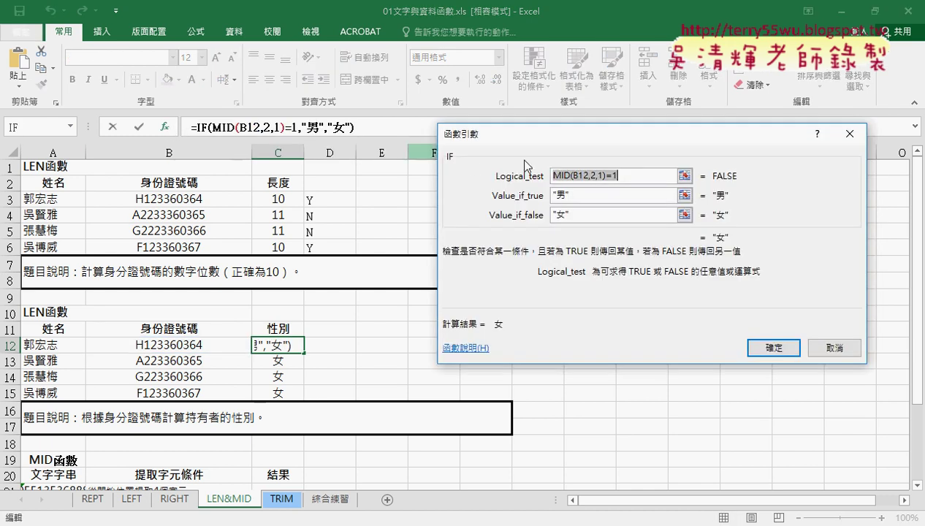
{"action": "left_click", "coordinate": [669, 175]}
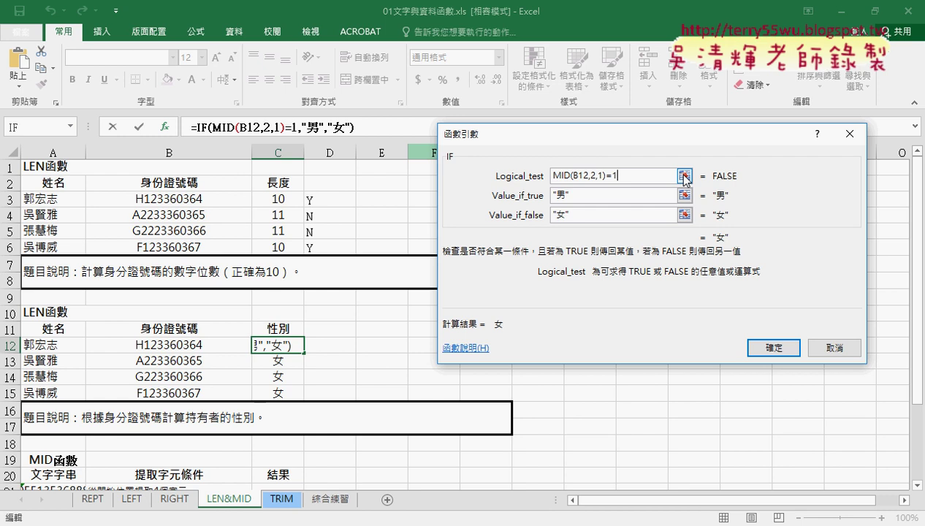
{"action": "left_click_drag", "start_coordinate": [611, 176], "coordinate": [630, 179]}
{"action": "key", "text": "Left"}
{"action": "type", "text": "\"1"}
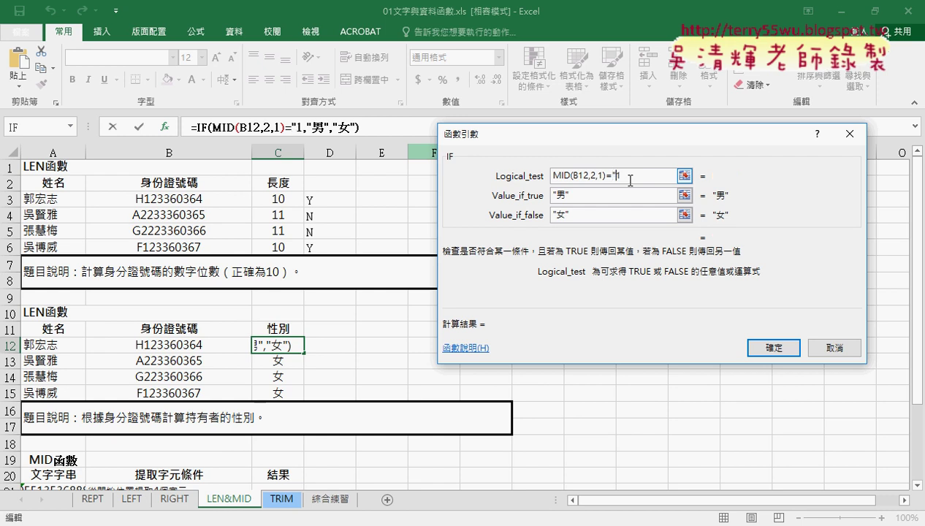
{"action": "type", "text": "\""}
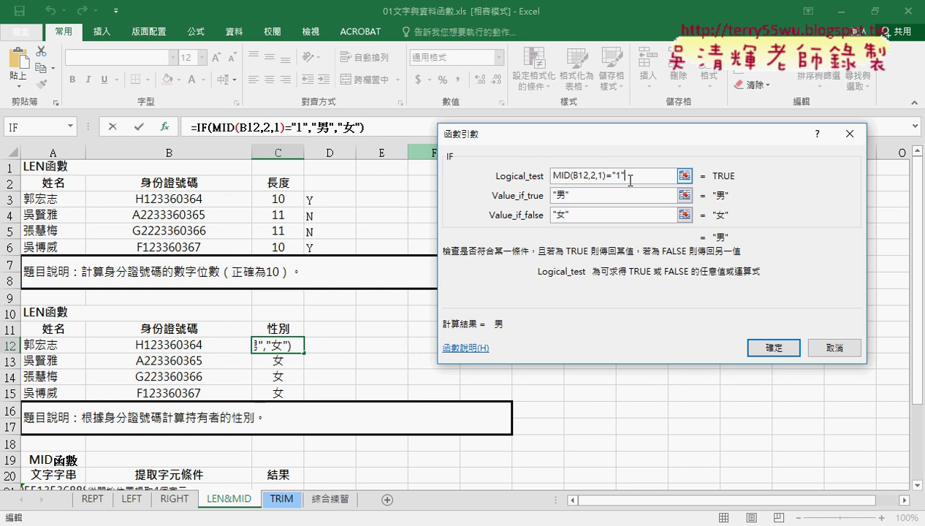
{"action": "left_click", "coordinate": [772, 346]}
{"action": "left_click_drag", "start_coordinate": [304, 353], "coordinate": [304, 395]}
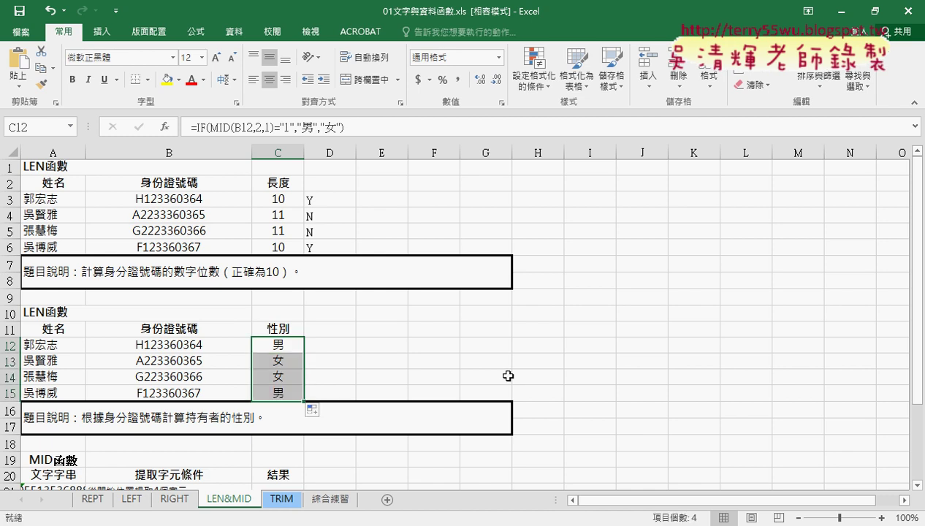
{"action": "left_click", "coordinate": [291, 341]}
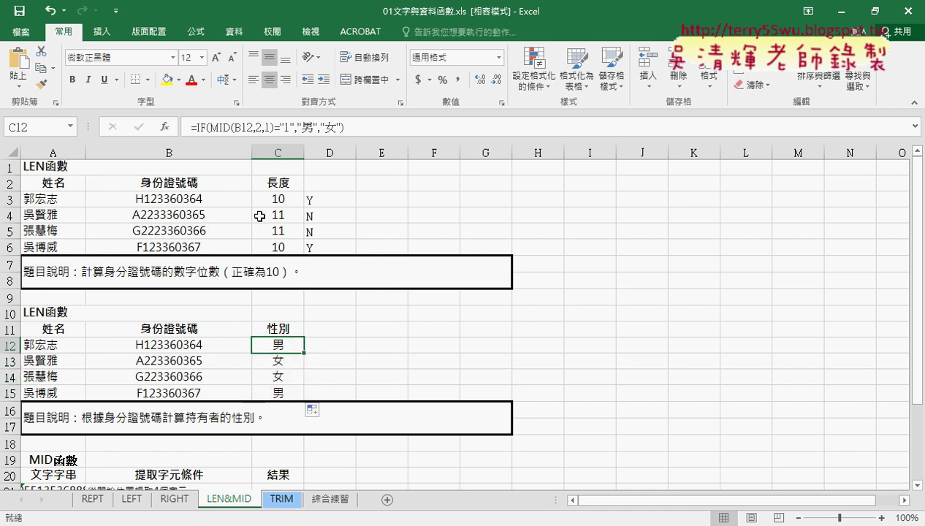
{"action": "left_click", "coordinate": [205, 128]}
{"action": "left_click", "coordinate": [165, 127]}
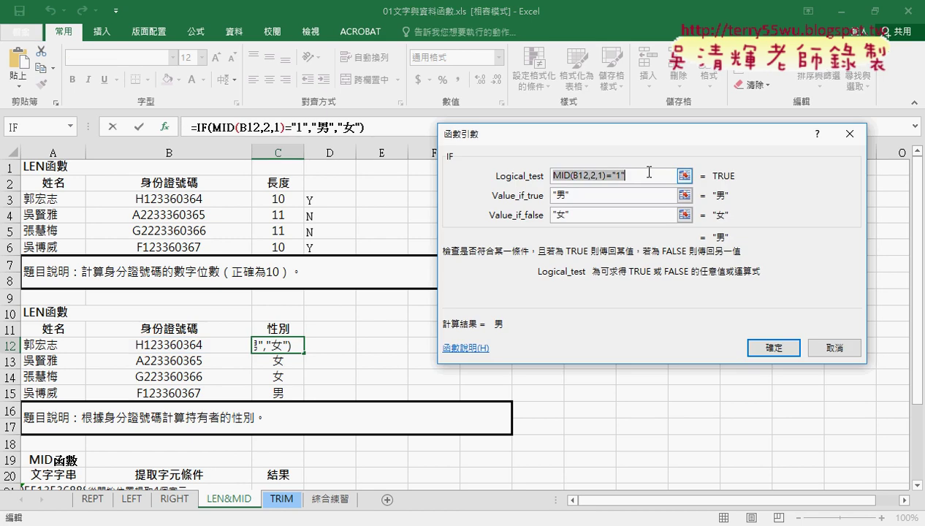
{"action": "left_click_drag", "start_coordinate": [648, 175], "coordinate": [612, 175]}
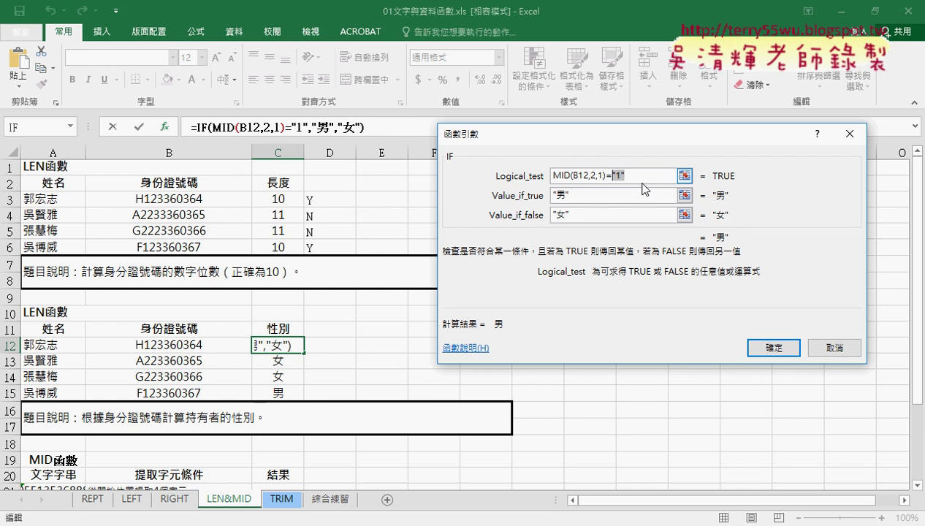
{"action": "key", "text": "Left"}
{"action": "key", "text": "Delete"}
{"action": "key", "text": "Right"}
{"action": "key", "text": "Delete"}
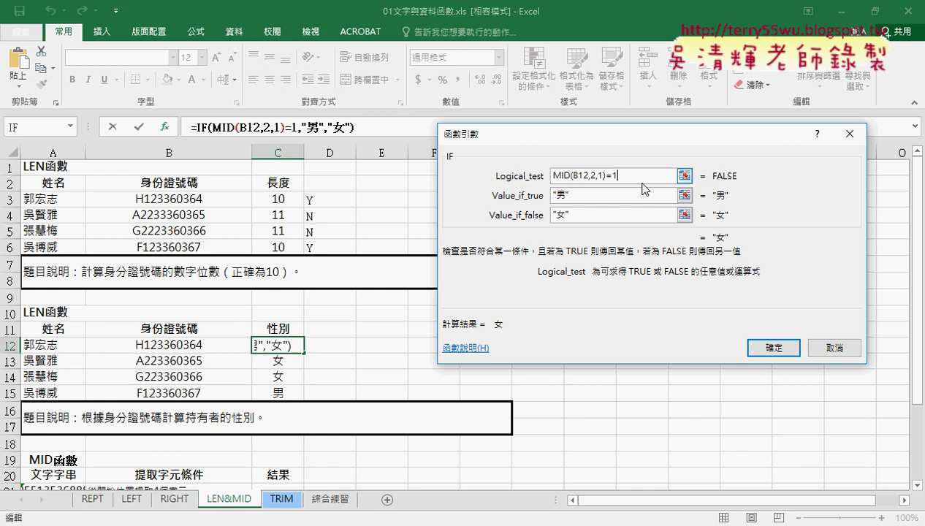
{"action": "left_click_drag", "start_coordinate": [610, 179], "coordinate": [622, 179]}
{"action": "left_click", "coordinate": [606, 176]}
{"action": "left_click_drag", "start_coordinate": [606, 176], "coordinate": [544, 177]}
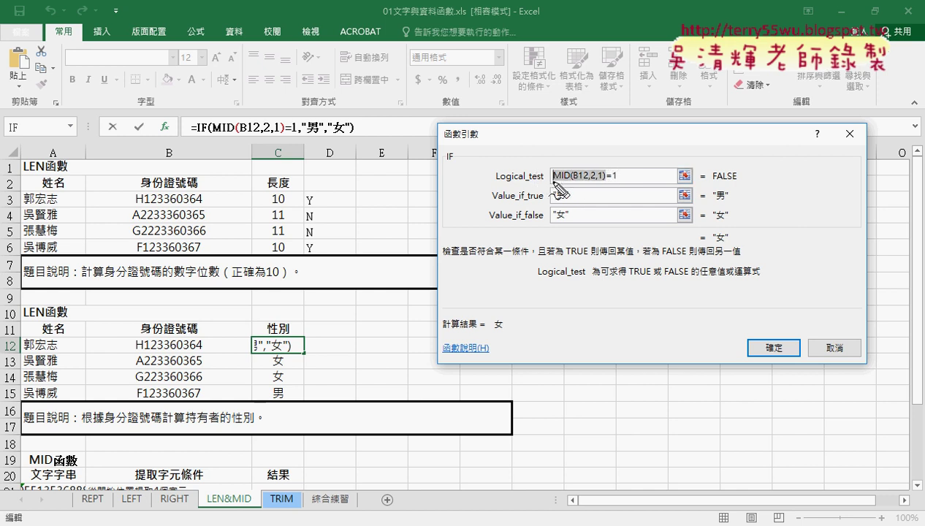
{"action": "left_click_drag", "start_coordinate": [552, 182], "coordinate": [569, 181]}
{"action": "mouse_move", "coordinate": [535, 134]}
{"action": "left_mouse_down"}
{"action": "mouse_move", "coordinate": [536, 144]}
{"action": "mouse_move", "coordinate": [564, 136]}
{"action": "mouse_move", "coordinate": [607, 155]}
{"action": "mouse_move", "coordinate": [588, 168]}
{"action": "mouse_move", "coordinate": [581, 135]}
{"action": "left_mouse_up"}
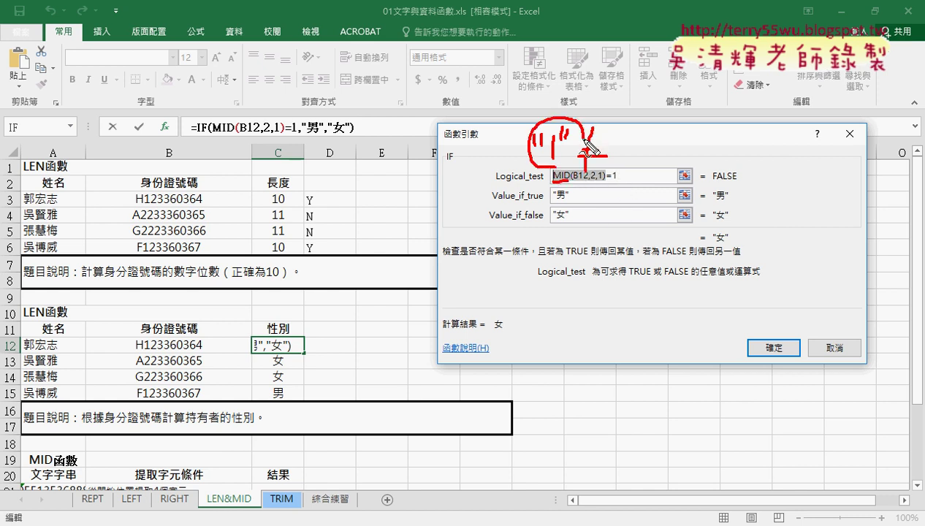
{"action": "key", "text": "ctrl+z"}
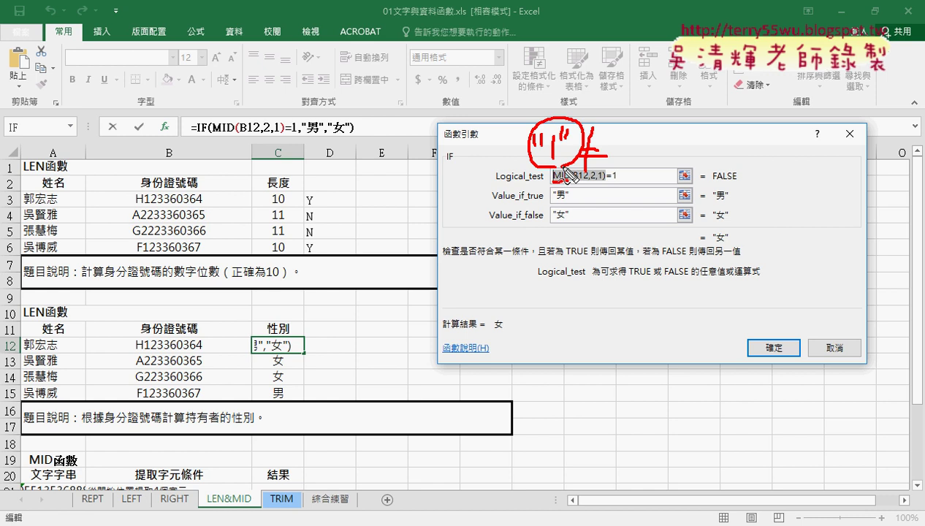
{"action": "left_click_drag", "start_coordinate": [552, 182], "coordinate": [618, 176]}
{"action": "key", "text": "Escape"}
{"action": "key", "text": "BackSpace"}
{"action": "type", "text": "\"1\""}
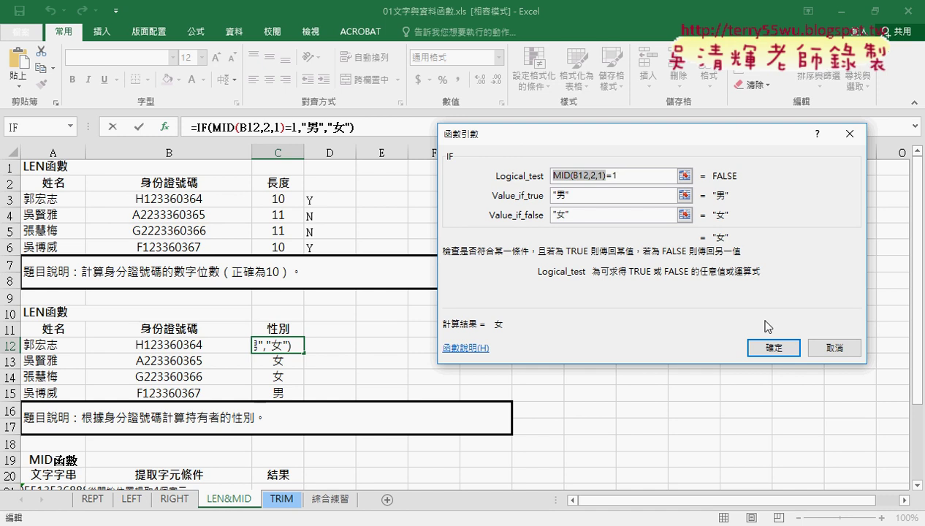
{"action": "key", "text": "Return"}
Start a new function in D12 and filter Insert Function to the Text category
{"action": "left_click", "coordinate": [344, 347]}
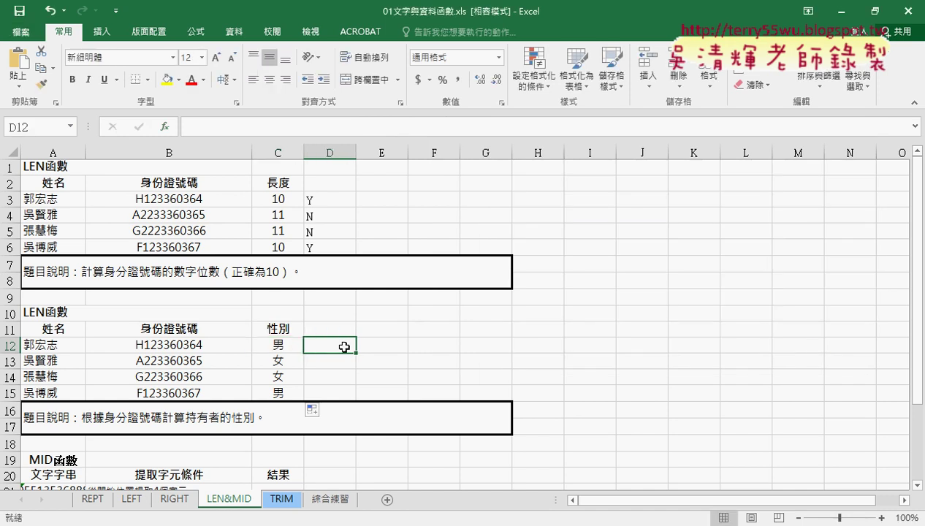
{"action": "left_click", "coordinate": [165, 126]}
{"action": "left_click", "coordinate": [603, 172]}
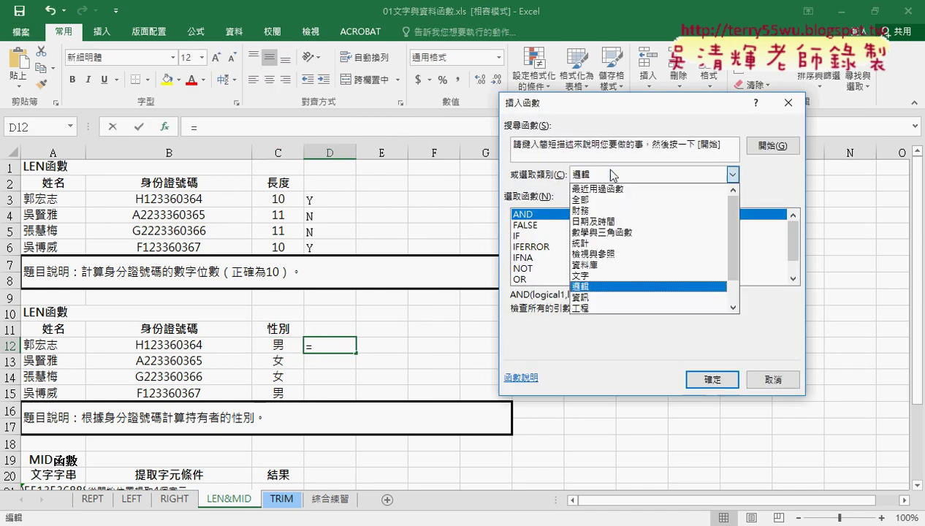
{"action": "left_click", "coordinate": [596, 267]}
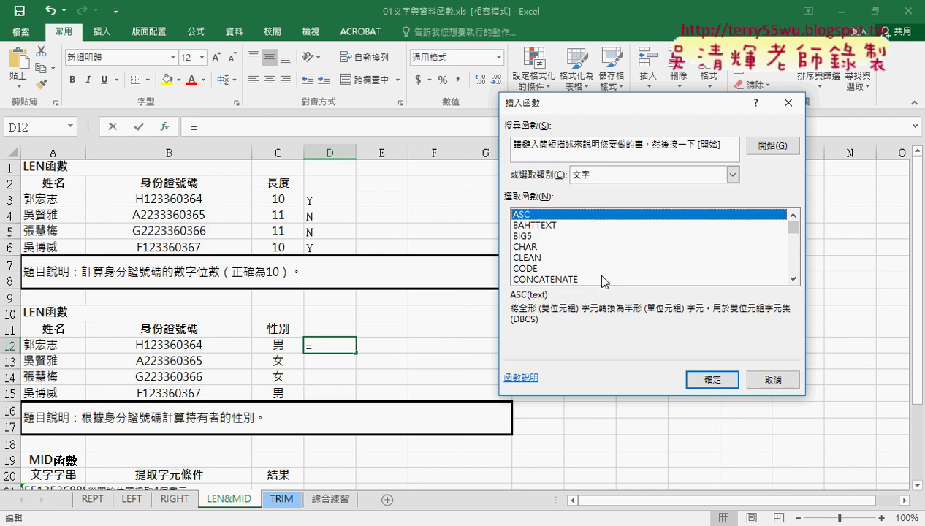
Browse the Text functions, reading the BAHTTEXT, CLEAN, CONCATENATE and DOLLAR descriptions
{"action": "left_click", "coordinate": [530, 226]}
{"action": "left_click", "coordinate": [531, 236]}
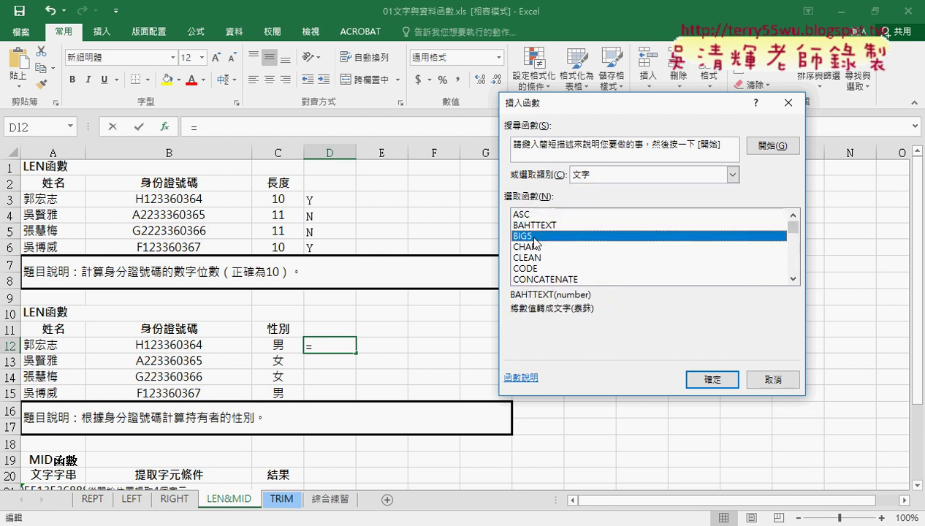
{"action": "left_click", "coordinate": [533, 247]}
{"action": "left_click", "coordinate": [535, 257]}
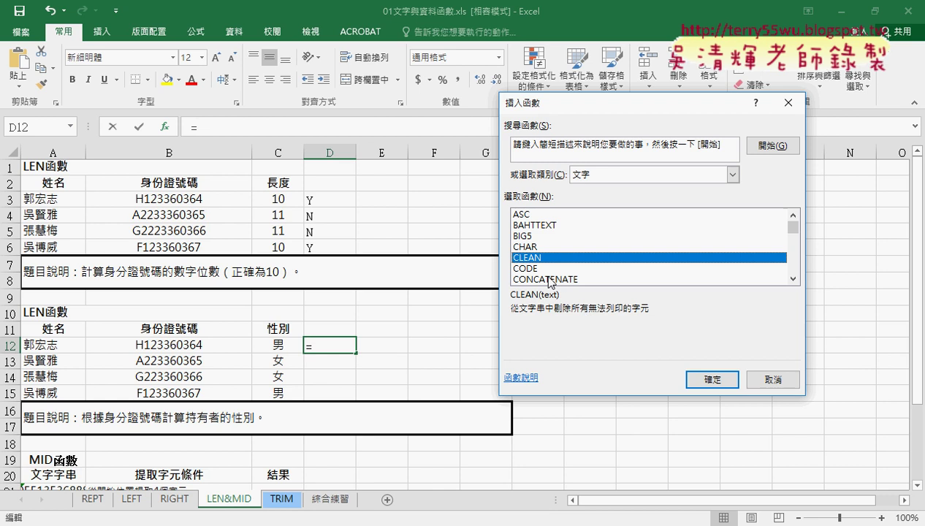
{"action": "left_click", "coordinate": [544, 268]}
{"action": "left_click", "coordinate": [545, 279]}
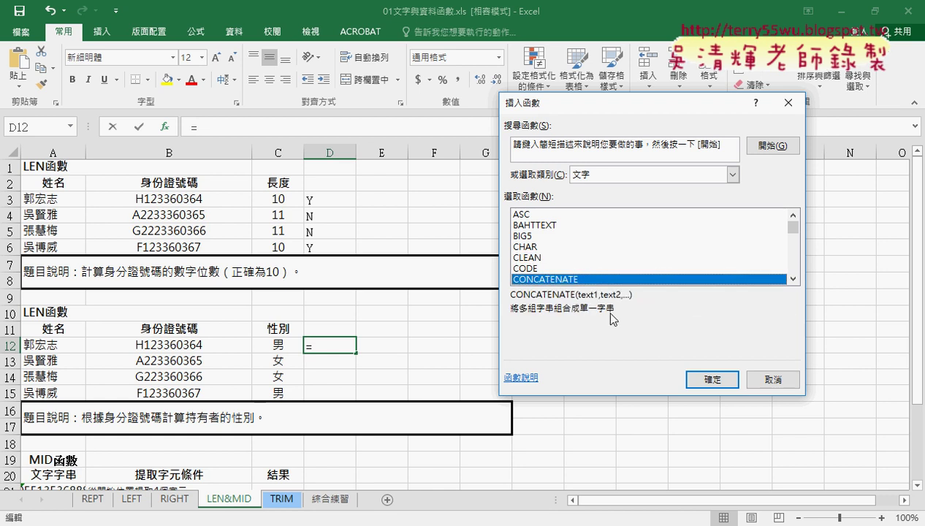
{"action": "left_click", "coordinate": [793, 279]}
{"action": "left_click", "coordinate": [793, 279]}
{"action": "left_click", "coordinate": [544, 268]}
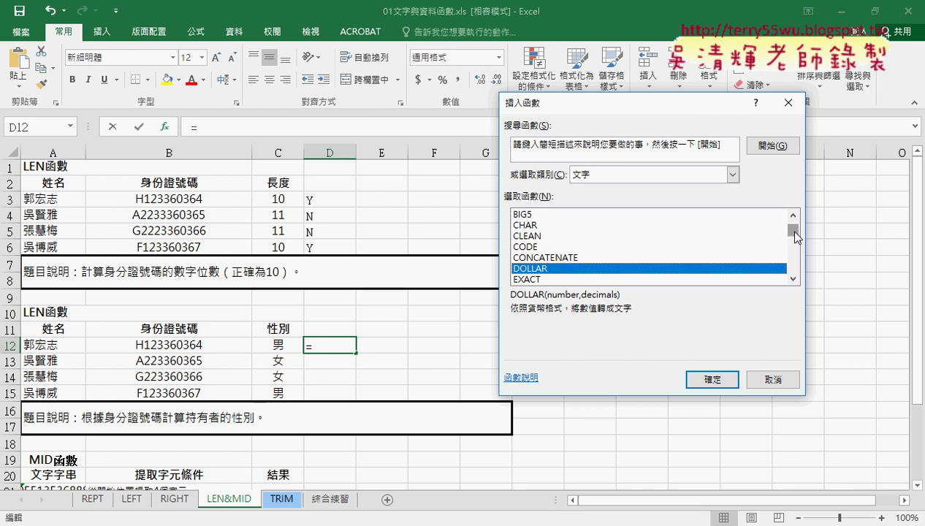
Select VALUE to read its description, then cancel without inserting anything
{"action": "left_click_drag", "start_coordinate": [794, 232], "coordinate": [804, 298]}
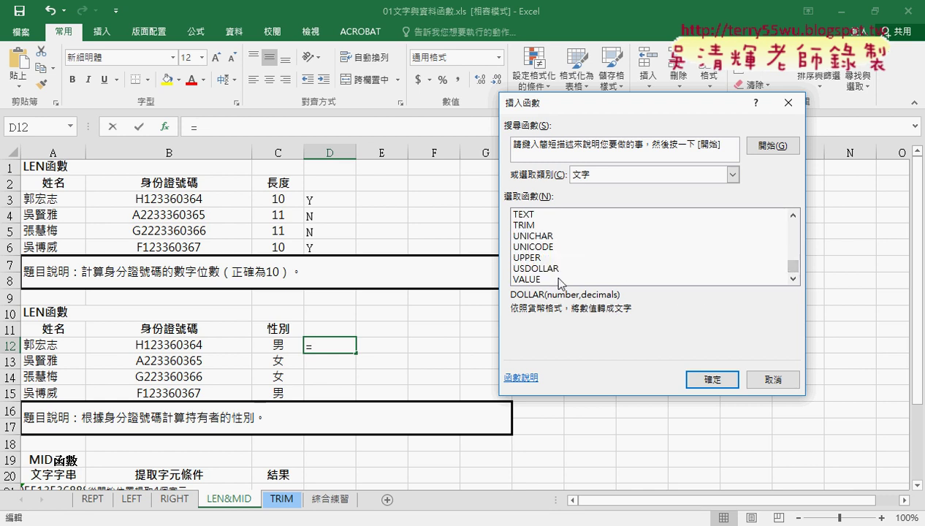
{"action": "left_click", "coordinate": [523, 280]}
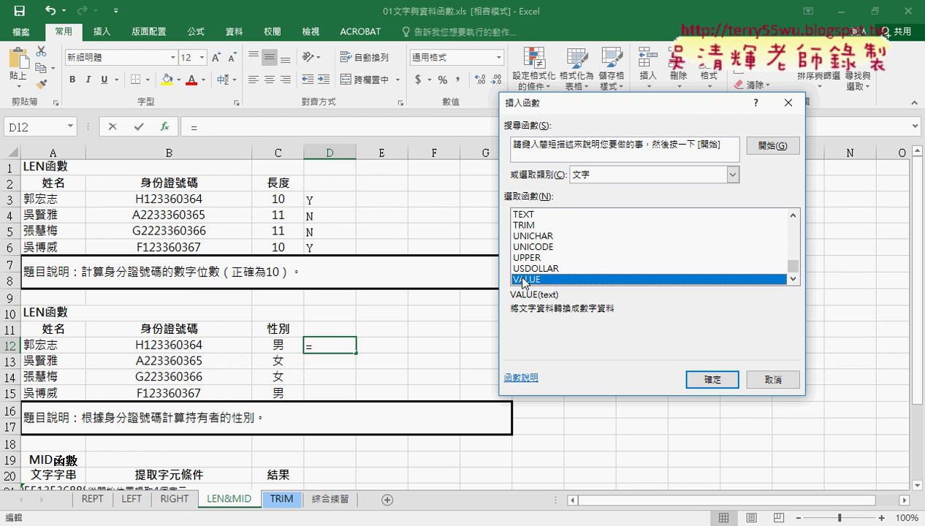
{"action": "left_click", "coordinate": [684, 176]}
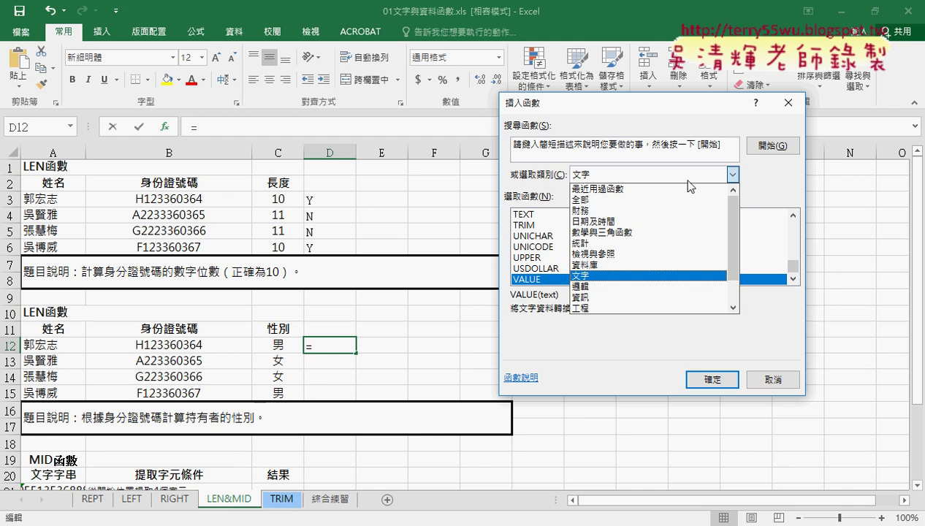
{"action": "left_click", "coordinate": [680, 179]}
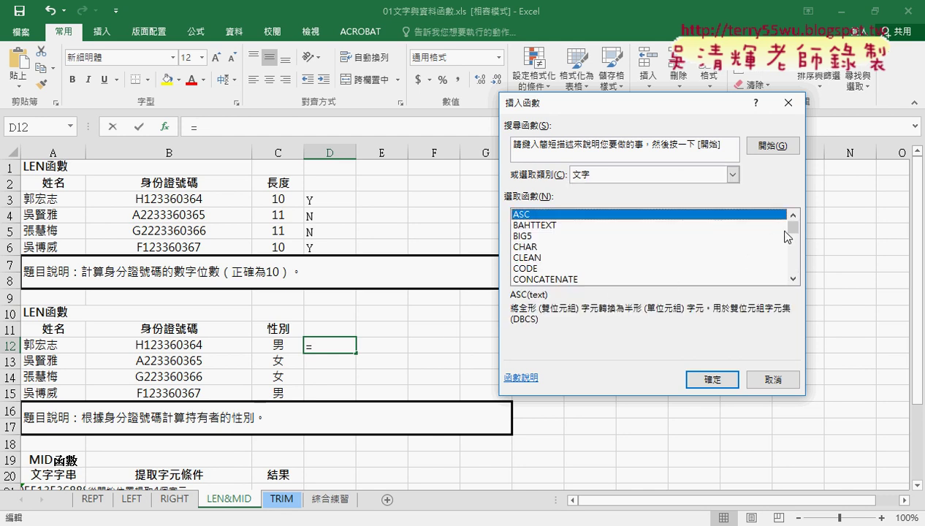
{"action": "left_click_drag", "start_coordinate": [793, 227], "coordinate": [792, 264]}
{"action": "left_click", "coordinate": [544, 279]}
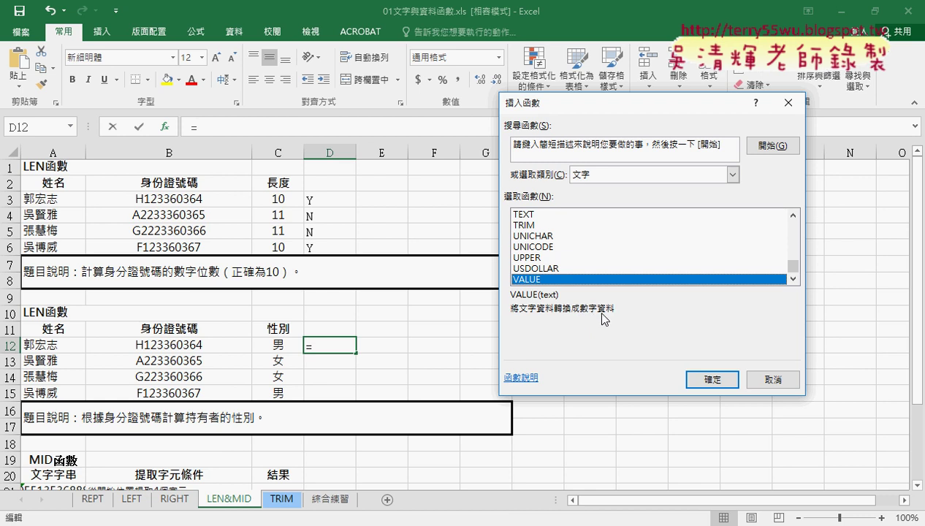
{"action": "left_click", "coordinate": [768, 384]}
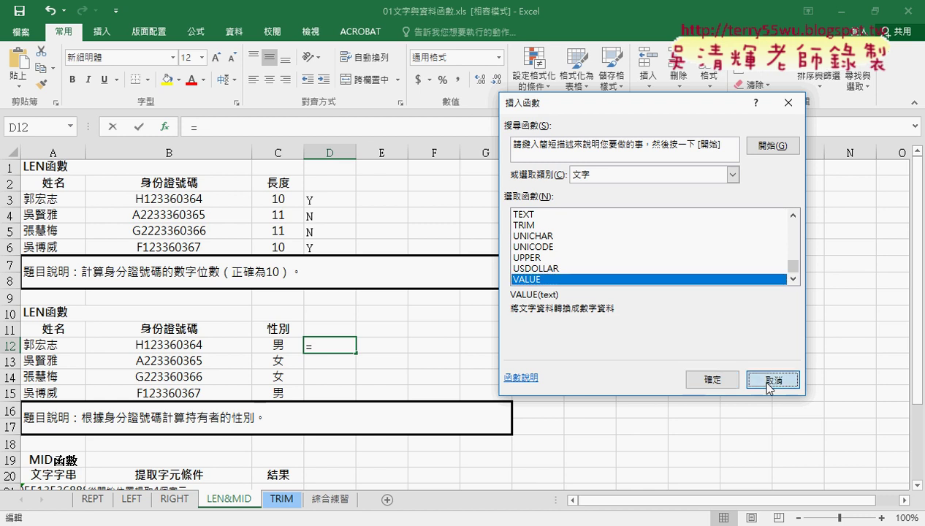
Discard the stray entry, open C12's IF arguments and remove the quotes around 1
{"action": "left_click", "coordinate": [287, 347]}
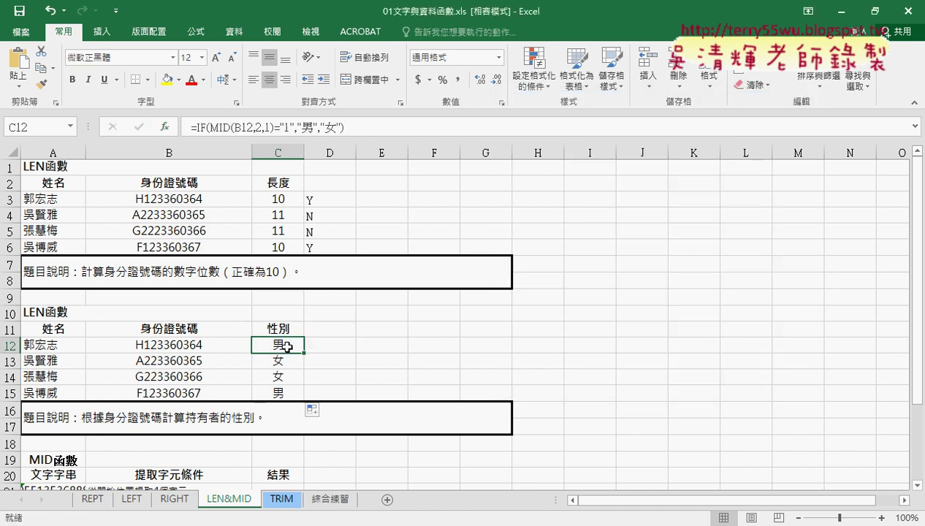
{"action": "left_click", "coordinate": [201, 128]}
{"action": "left_click", "coordinate": [166, 127]}
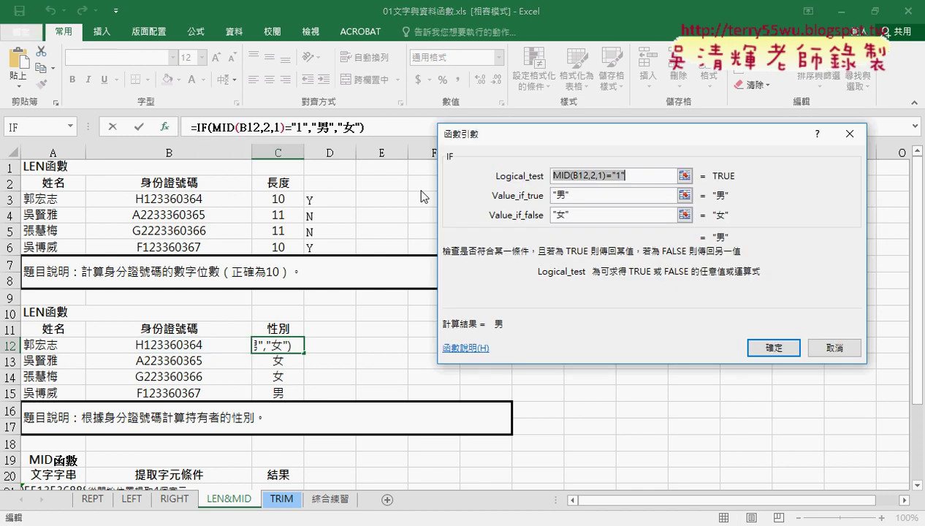
{"action": "left_click", "coordinate": [625, 175]}
{"action": "key", "text": "BackSpace"}
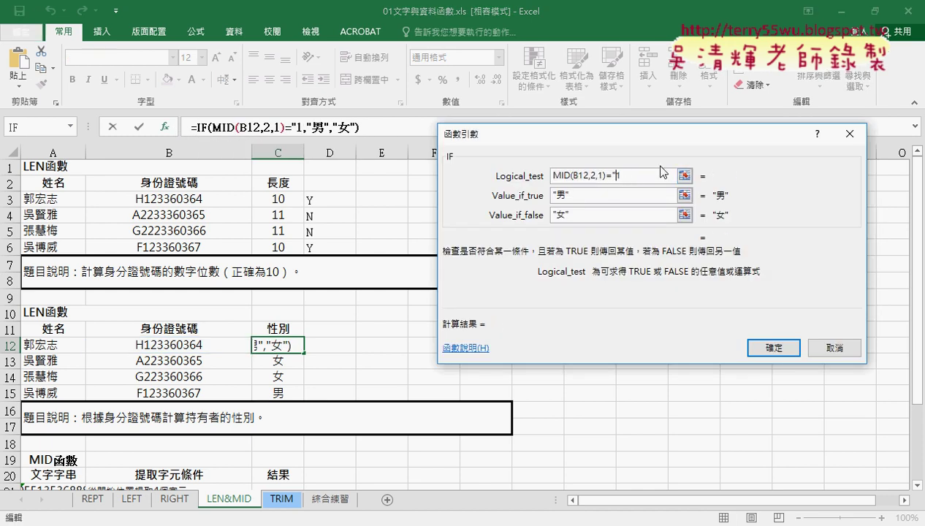
{"action": "key", "text": "BackSpace"}
{"action": "key", "text": "Left"}
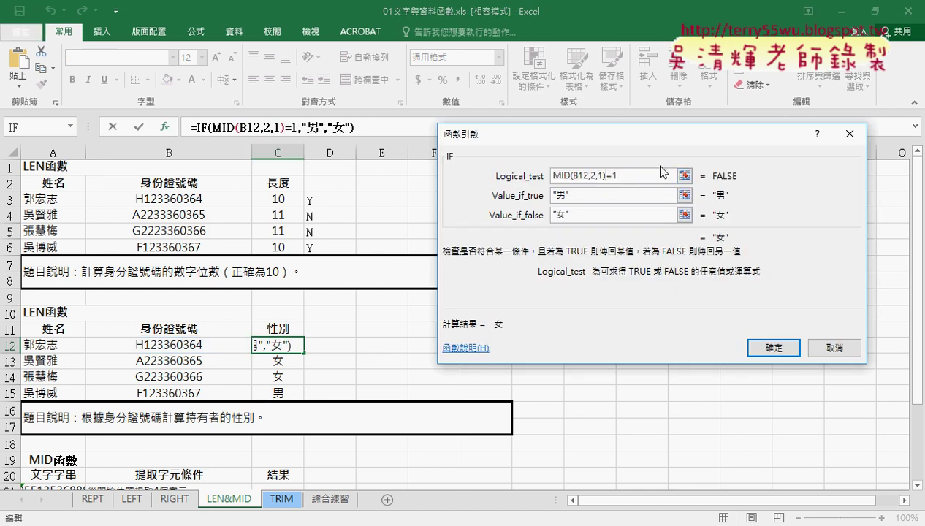
{"action": "key", "text": "Left"}
{"action": "key", "text": "Left"}
{"action": "key", "text": "Left"}
{"action": "key", "text": "Left"}
{"action": "key", "text": "Left"}
{"action": "key", "text": "Left"}
Wrap MID(B12,2,1) in VALUE() so the test reads VALUE(MID(B12,2,1))=1
{"action": "left_click_drag", "start_coordinate": [604, 175], "coordinate": [553, 176]}
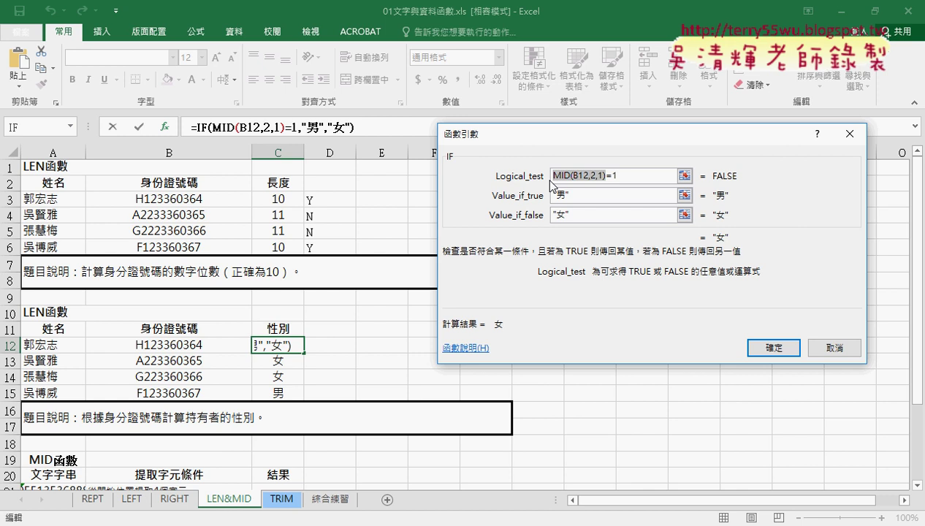
{"action": "left_click", "coordinate": [599, 175]}
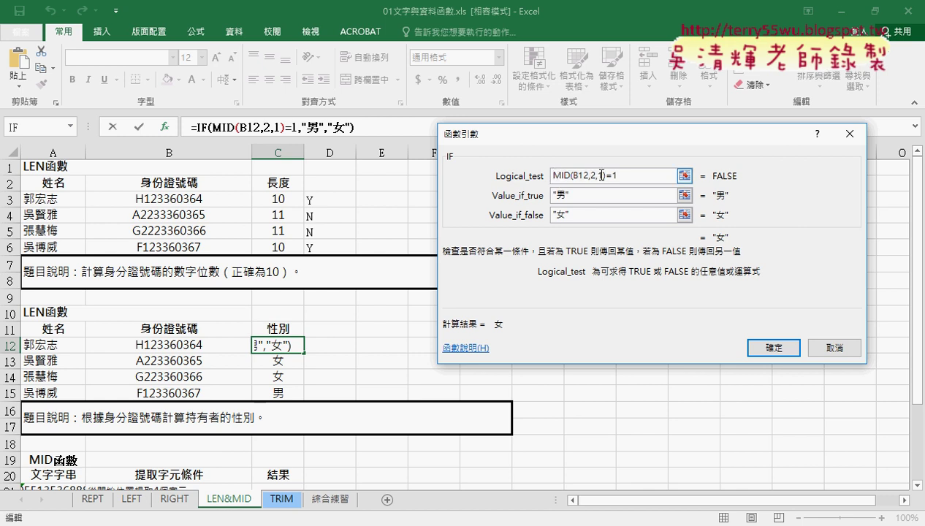
{"action": "key", "text": "Home"}
{"action": "type", "text": "《"}
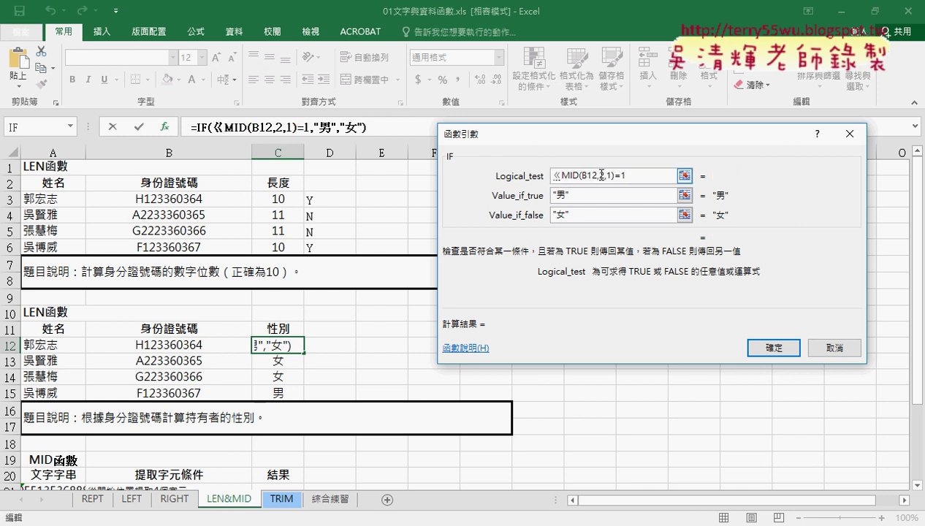
{"action": "key", "text": "BackSpace"}
{"action": "type", "text": "val"}
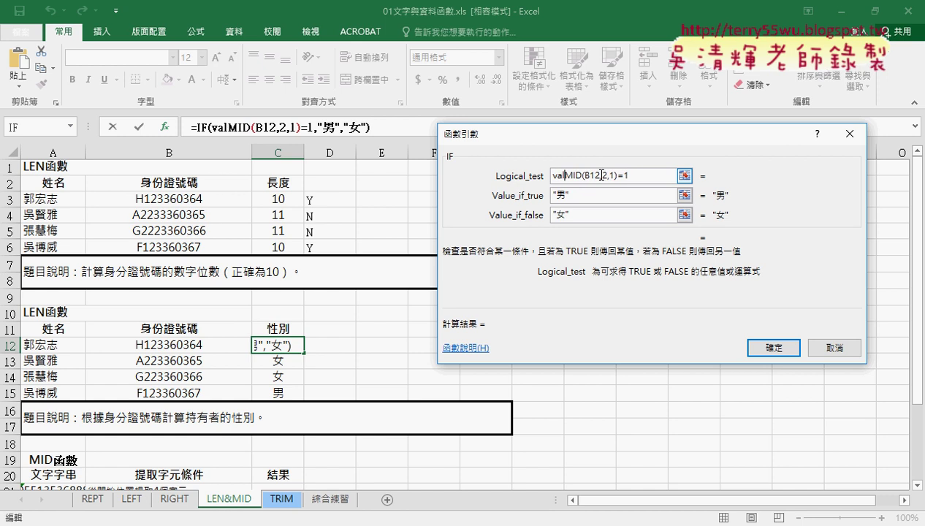
{"action": "type", "text": "u"}
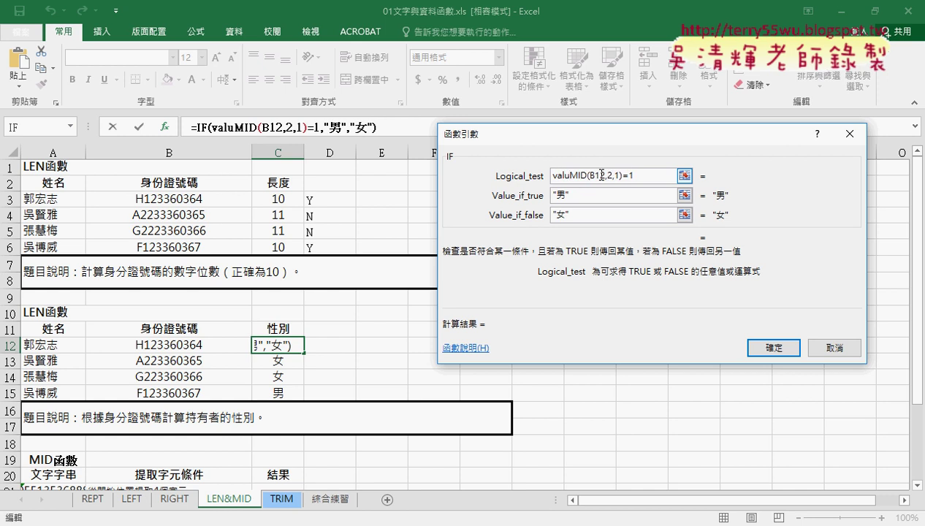
{"action": "type", "text": "e"}
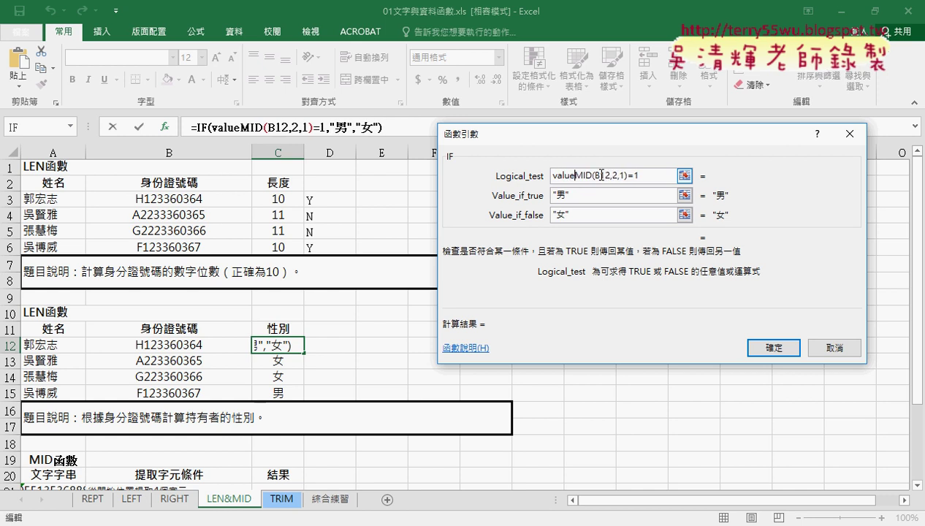
{"action": "type", "text": "("}
{"action": "key", "text": "Right"}
{"action": "key", "text": "Right"}
{"action": "key", "text": "Right"}
{"action": "key", "text": "Right"}
{"action": "key", "text": "Right"}
{"action": "key", "text": "Right"}
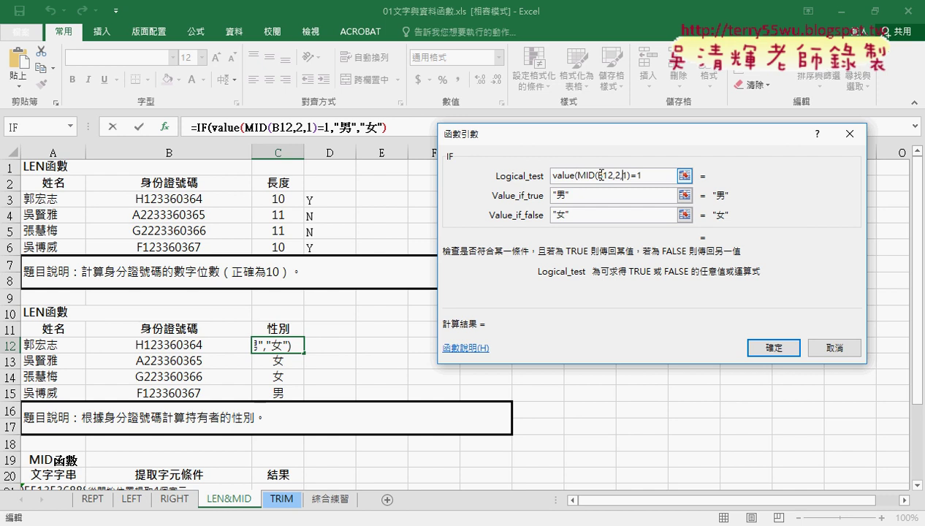
{"action": "key", "text": "Right"}
{"action": "key", "text": "Right"}
{"action": "type", "text": ")"}
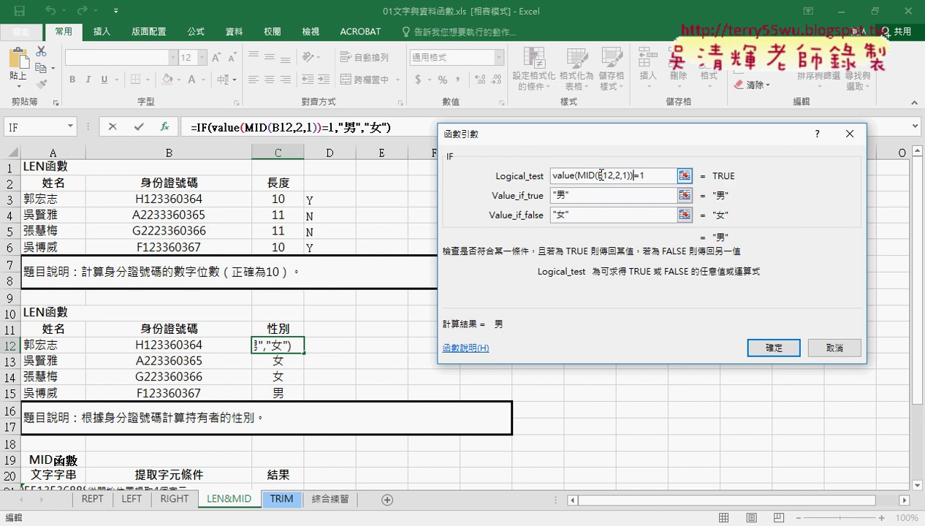
Mark up the VALUE change and removed quotes, then confirm and fill down to C15
{"action": "left_click_drag", "start_coordinate": [577, 175], "coordinate": [630, 178]}
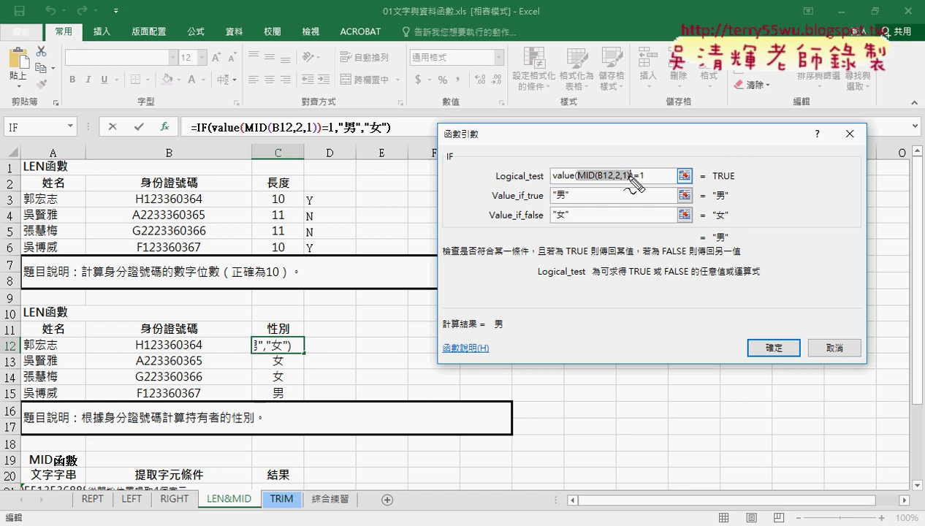
{"action": "left_click_drag", "start_coordinate": [589, 123], "coordinate": [603, 154]}
{"action": "left_click_drag", "start_coordinate": [626, 120], "coordinate": [621, 136]}
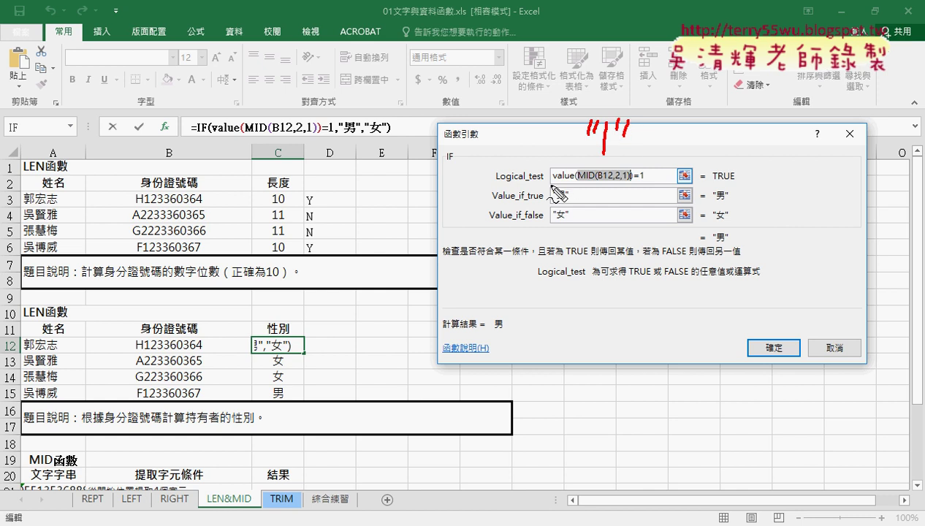
{"action": "left_click_drag", "start_coordinate": [554, 187], "coordinate": [638, 184]}
{"action": "mouse_move", "coordinate": [633, 141]}
{"action": "left_mouse_down"}
{"action": "mouse_move", "coordinate": [661, 140]}
{"action": "mouse_move", "coordinate": [653, 147]}
{"action": "mouse_move", "coordinate": [675, 155]}
{"action": "left_mouse_up"}
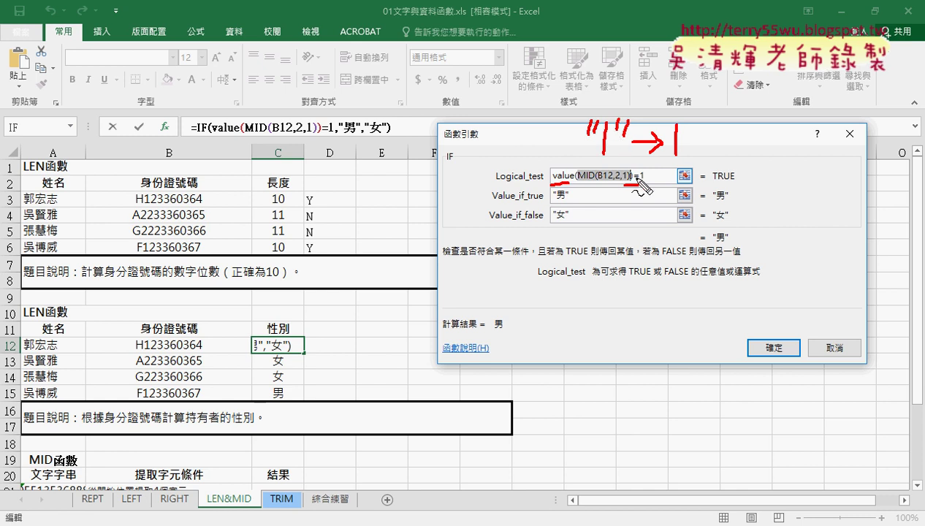
{"action": "left_click_drag", "start_coordinate": [645, 184], "coordinate": [652, 183]}
{"action": "left_click", "coordinate": [772, 348]}
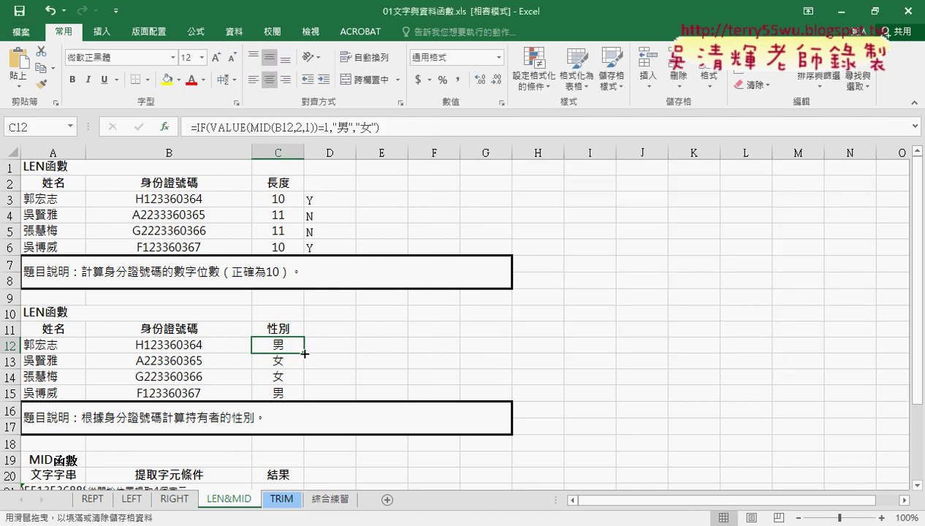
{"action": "left_click_drag", "start_coordinate": [303, 352], "coordinate": [309, 392]}
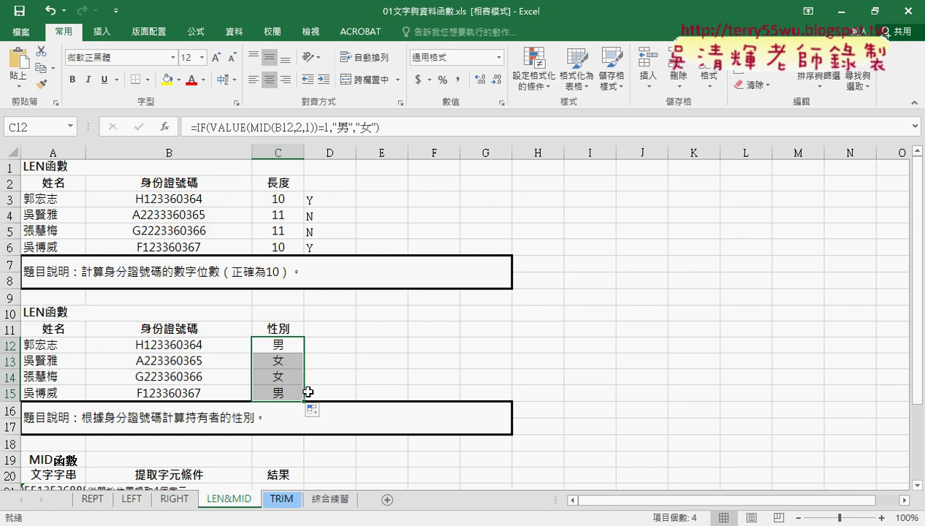
Switch to the LEFT sheet, glance at RIGHT, and select D10 for the first salutation
{"action": "left_click", "coordinate": [129, 502]}
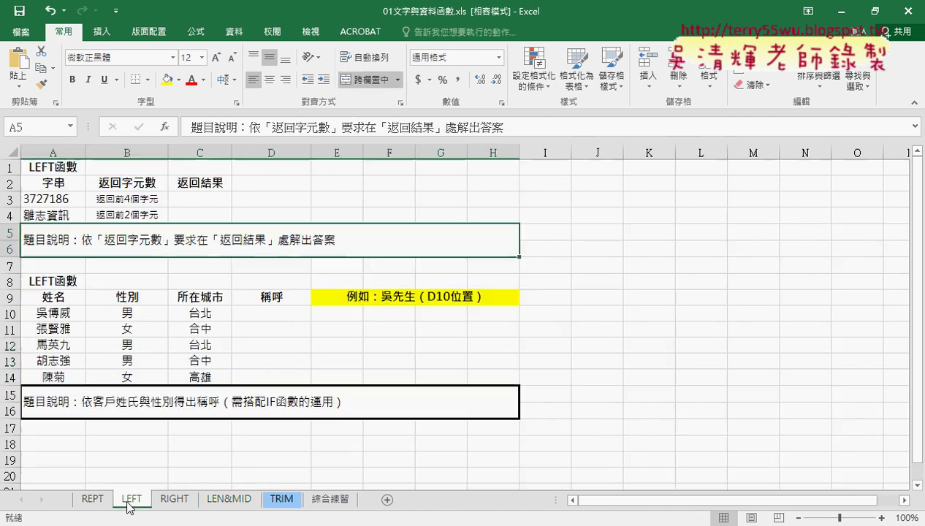
{"action": "left_click", "coordinate": [173, 503]}
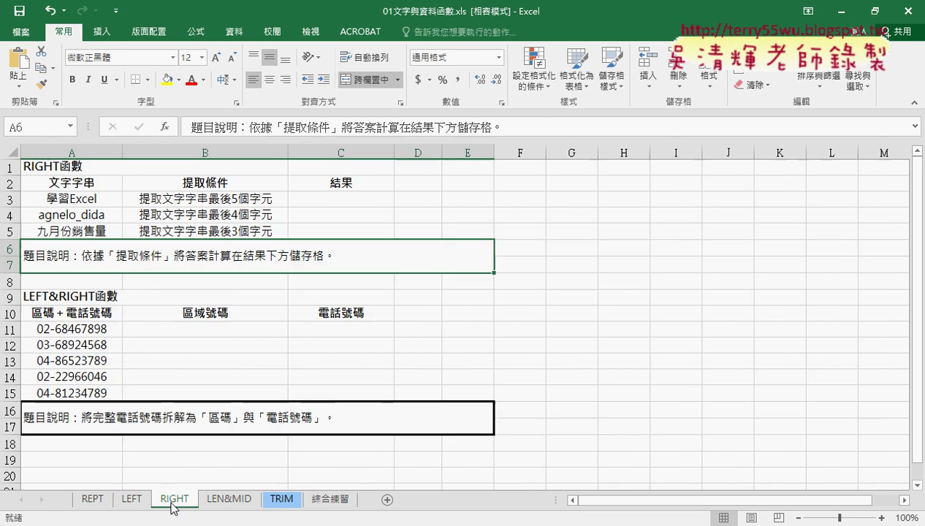
{"action": "left_click", "coordinate": [132, 501]}
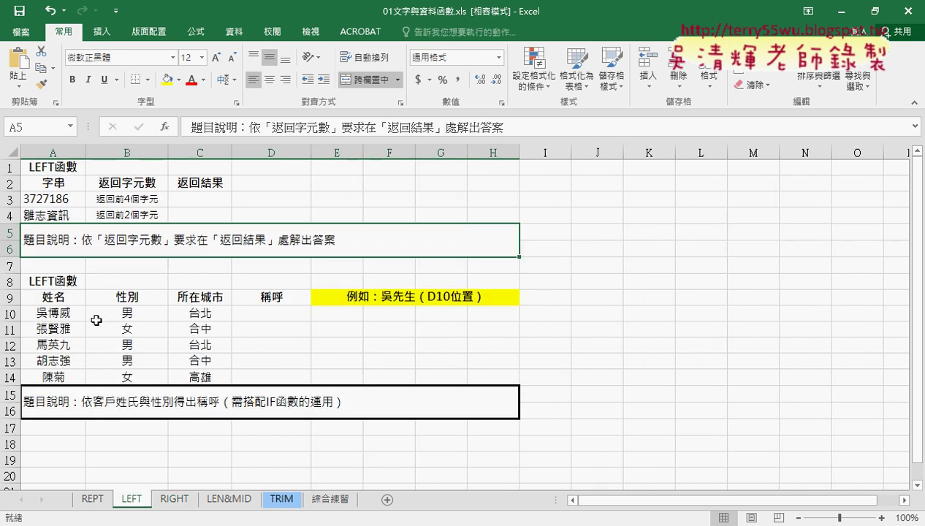
{"action": "left_click", "coordinate": [260, 312]}
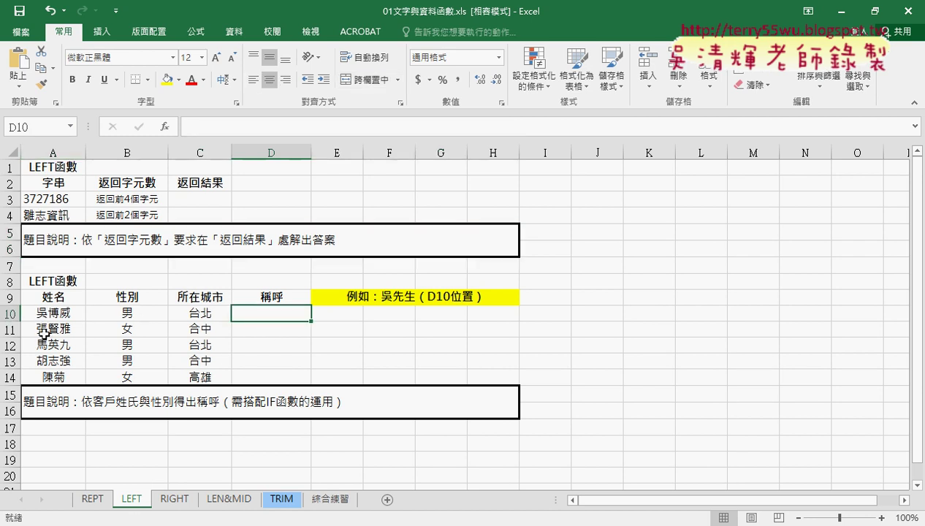
{"action": "left_click", "coordinate": [280, 333]}
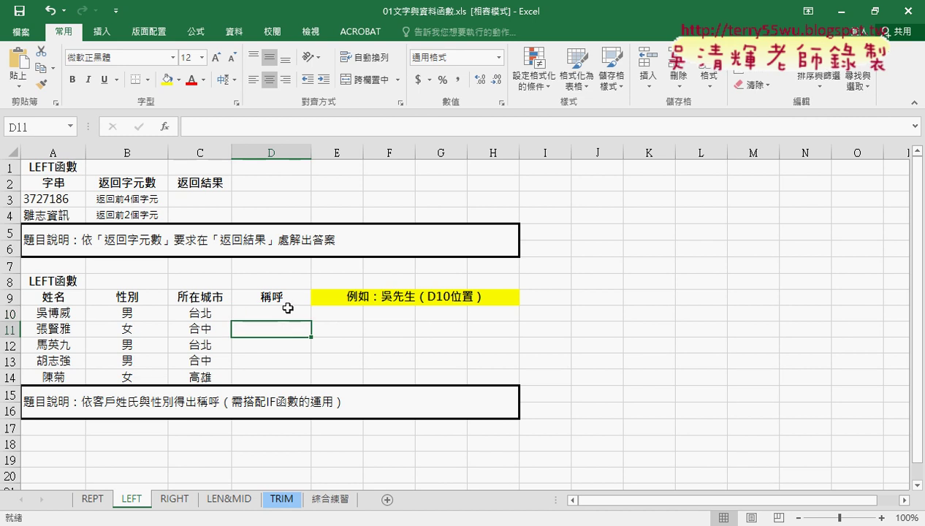
{"action": "left_click", "coordinate": [286, 304]}
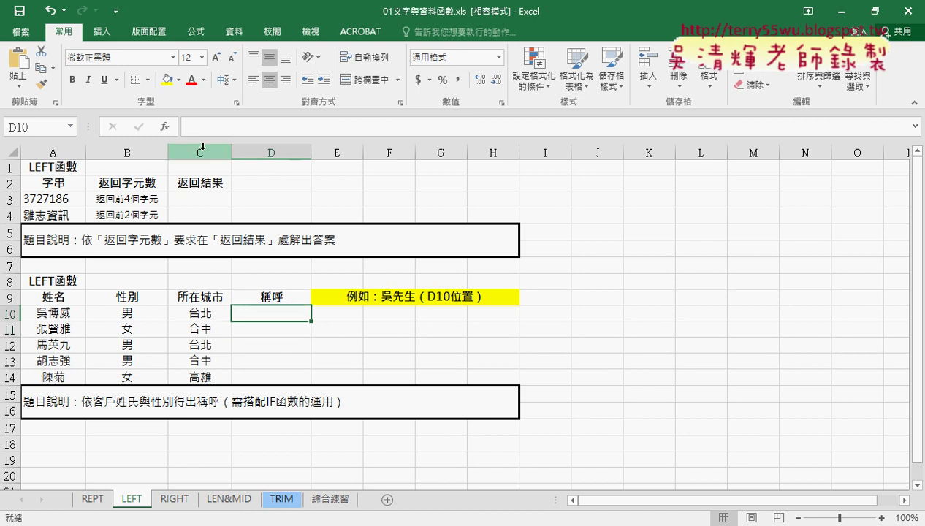